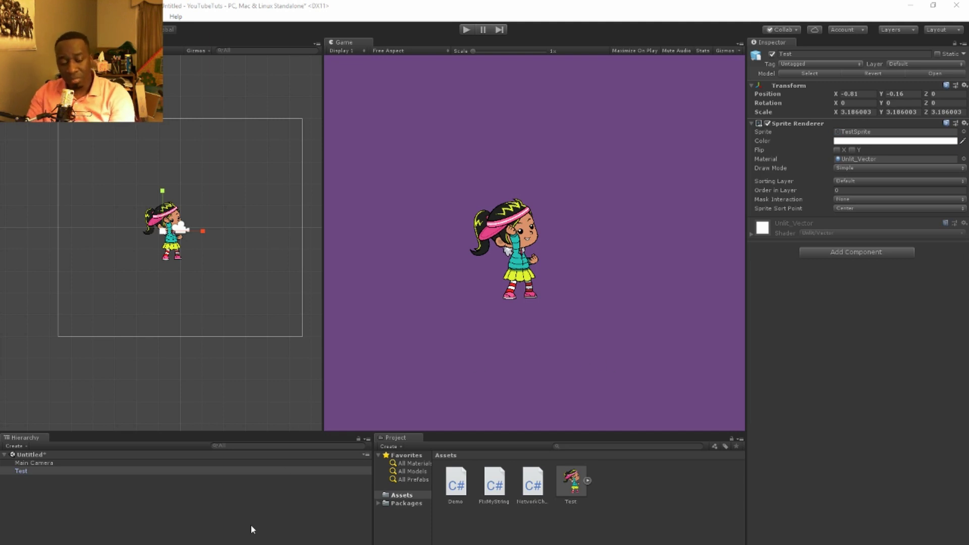
Switch from Unity to Illustrator, showing the Mackayla.ai sheet with eight character poses
key("alt+Tab")
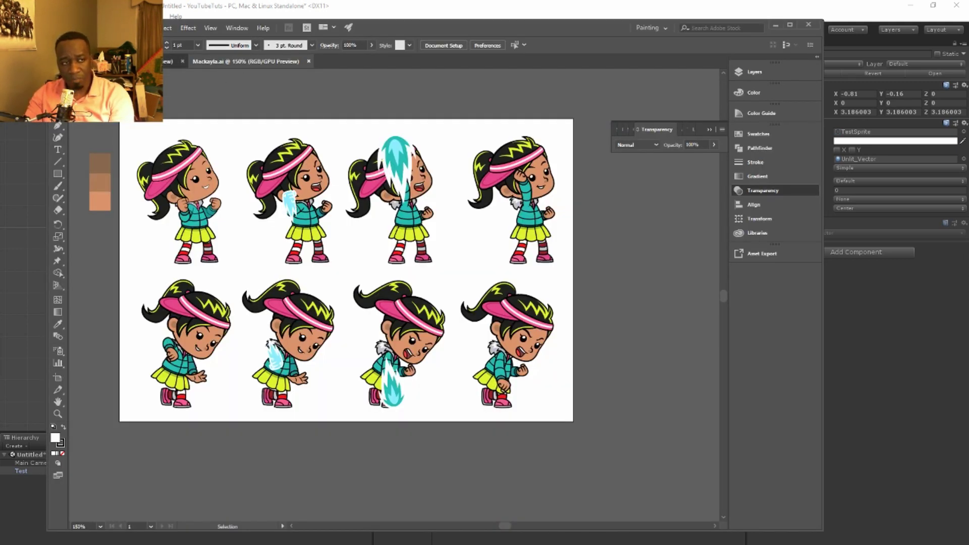
In the single-character document, scale the girl up and shift her down and left
left_click(169, 61)
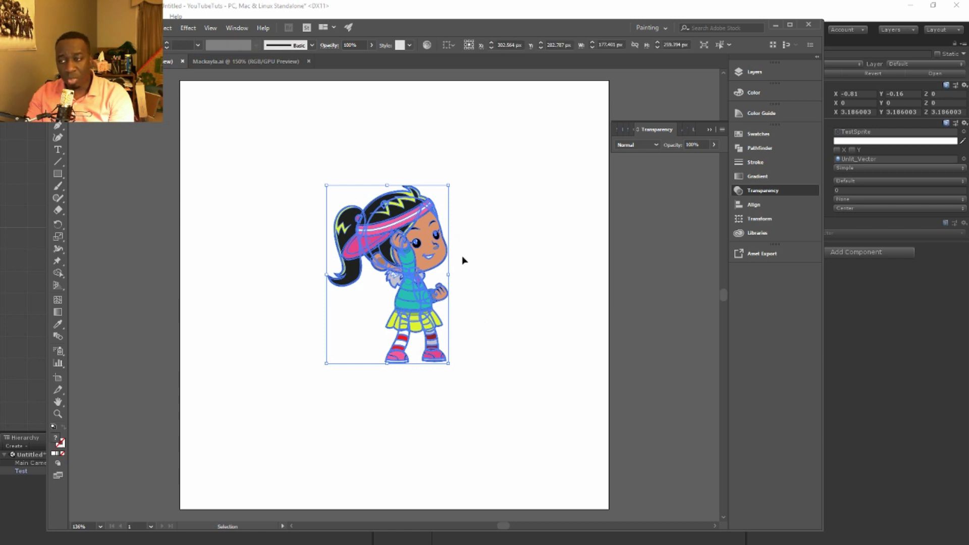
left_click(493, 272)
left_click(434, 260)
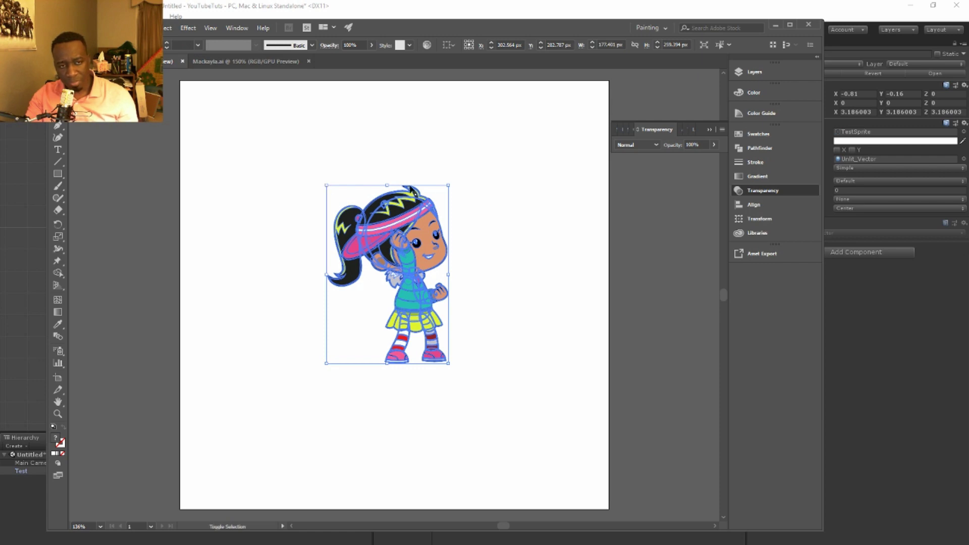
left_click_drag(449, 185, 591, 95)
left_click_drag(463, 237, 408, 318)
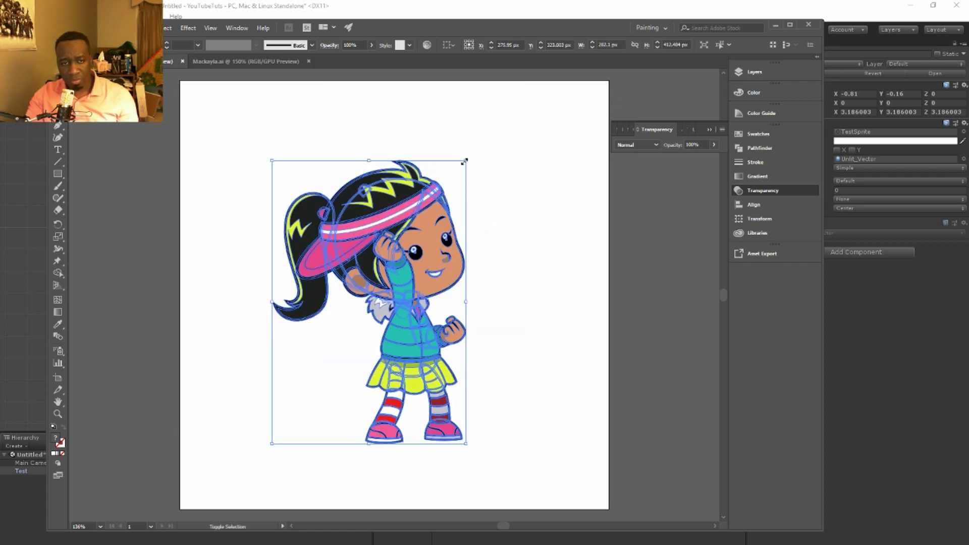
left_click_drag(465, 165, 522, 81)
left_click(573, 283)
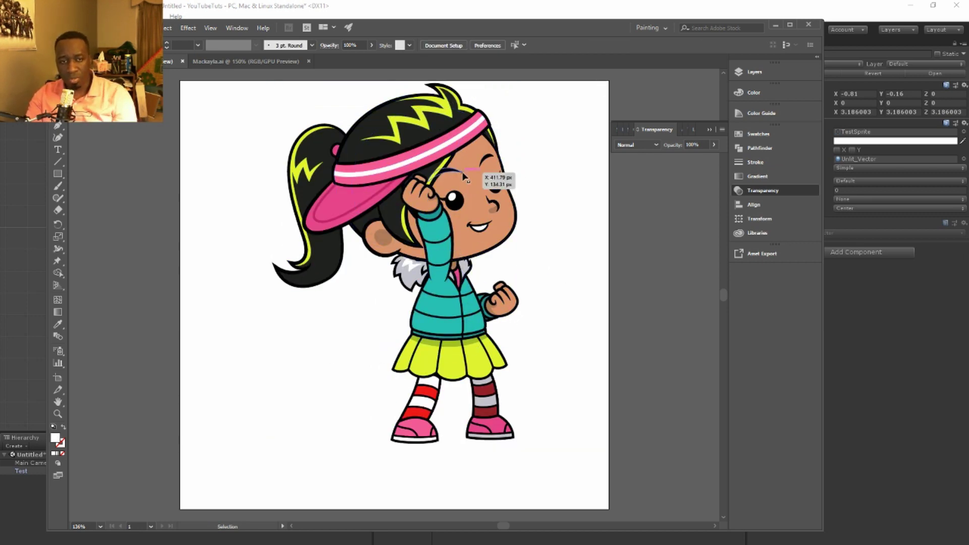
Enlarge the girl far beyond the artboard to show she stays crisp, then minimize Illustrator
left_click(462, 169)
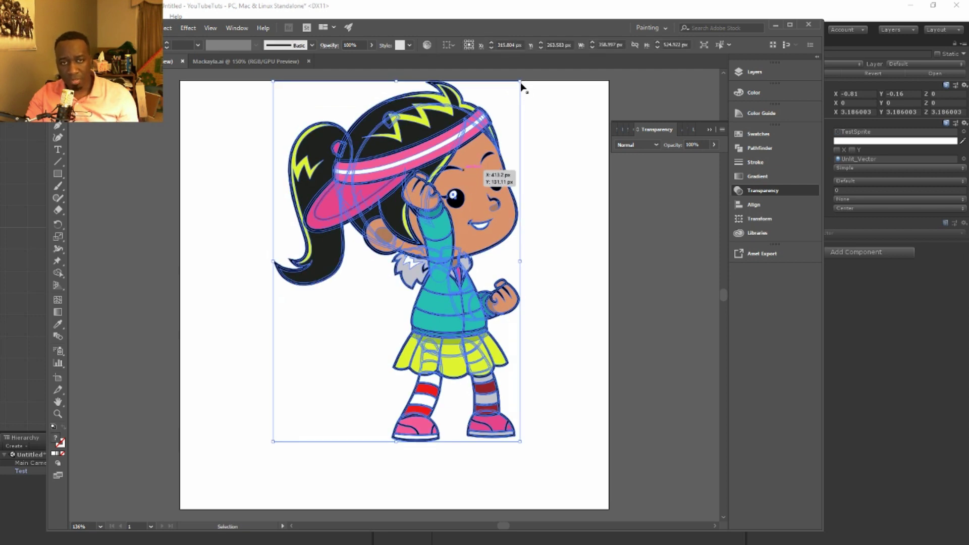
left_click_drag(521, 83, 398, 259)
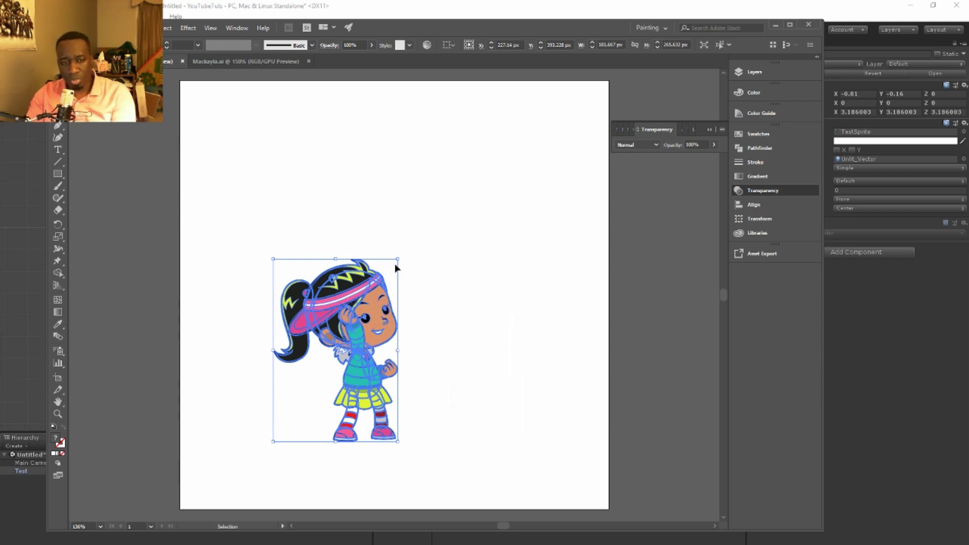
left_click_drag(399, 260, 687, 62)
scroll(492, 366, "down", 1)
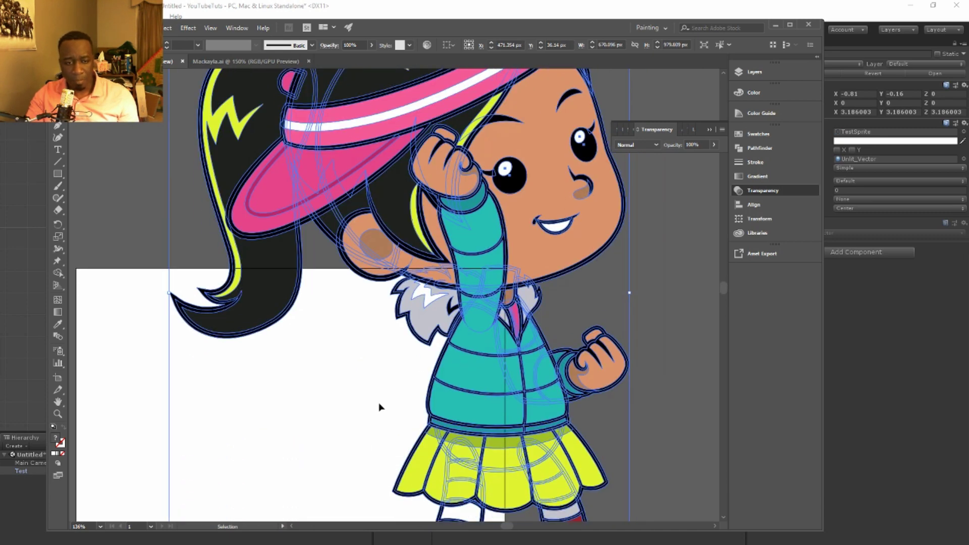
left_click(299, 409)
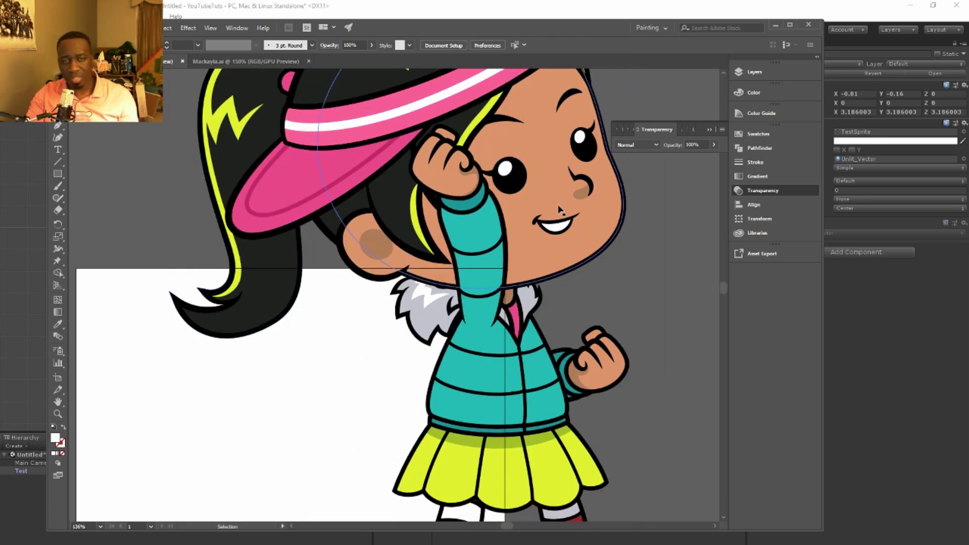
left_click(780, 26)
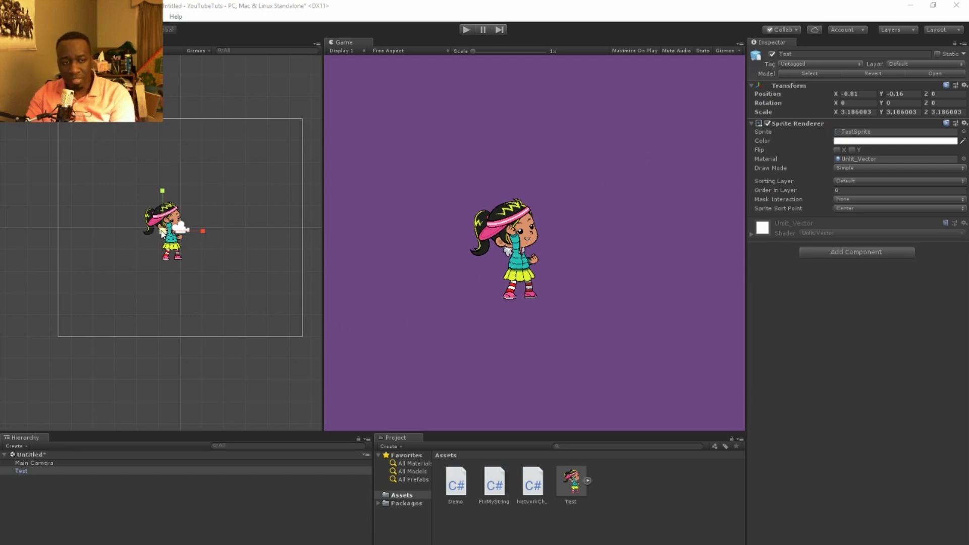
Scale the Test sprite to about 16.9 and place it at −0.29, −1.54 to fill the Game view
left_click_drag(162, 231, 162, 33)
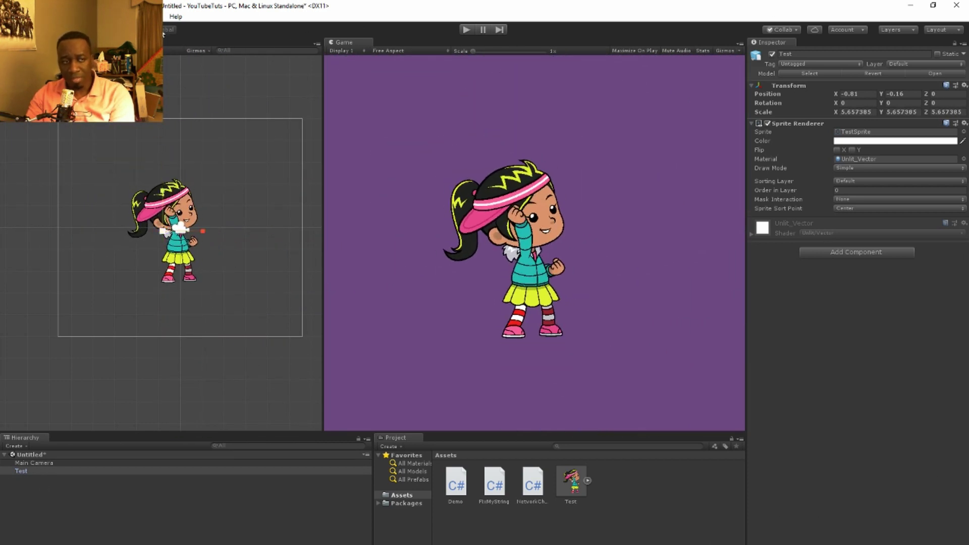
key("t")
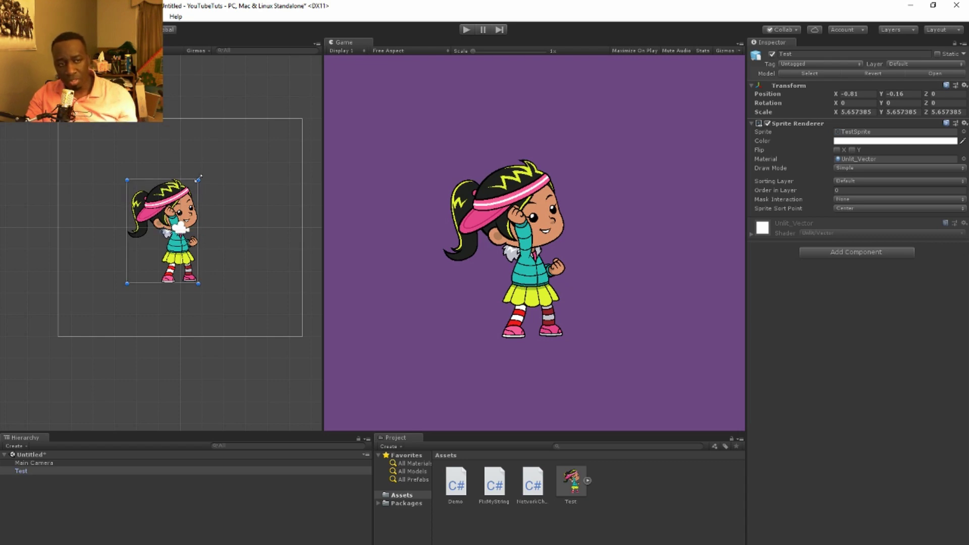
left_click_drag(199, 180, 444, 45)
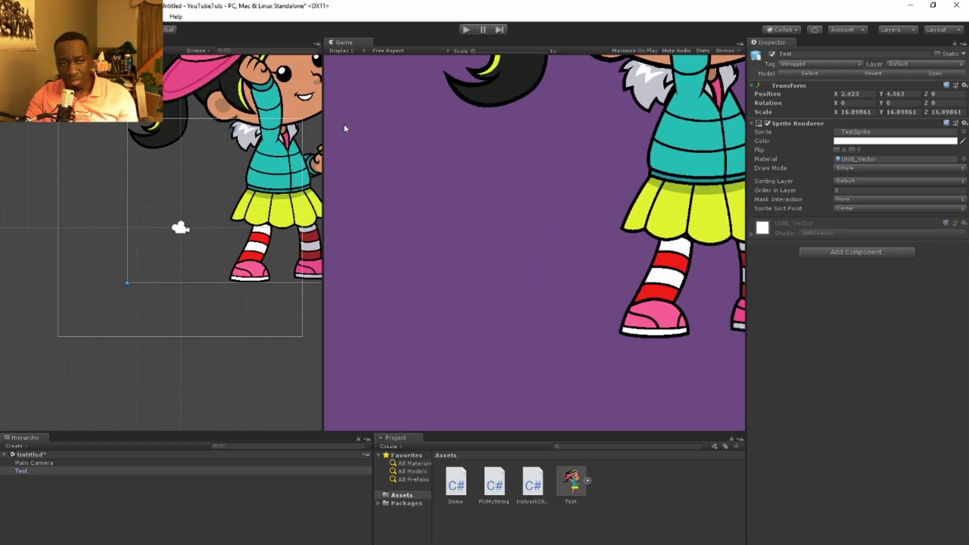
left_click_drag(268, 183, 201, 316)
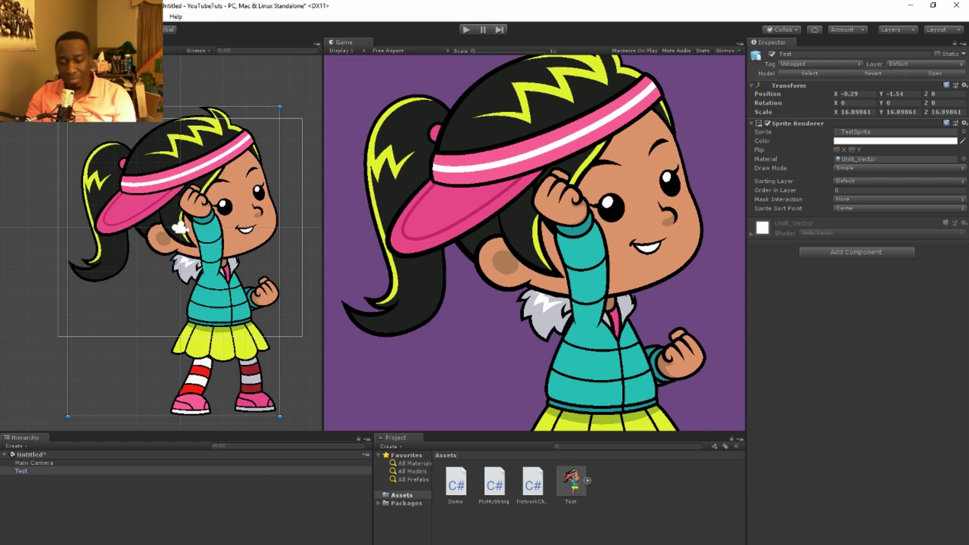
left_click(8, 16)
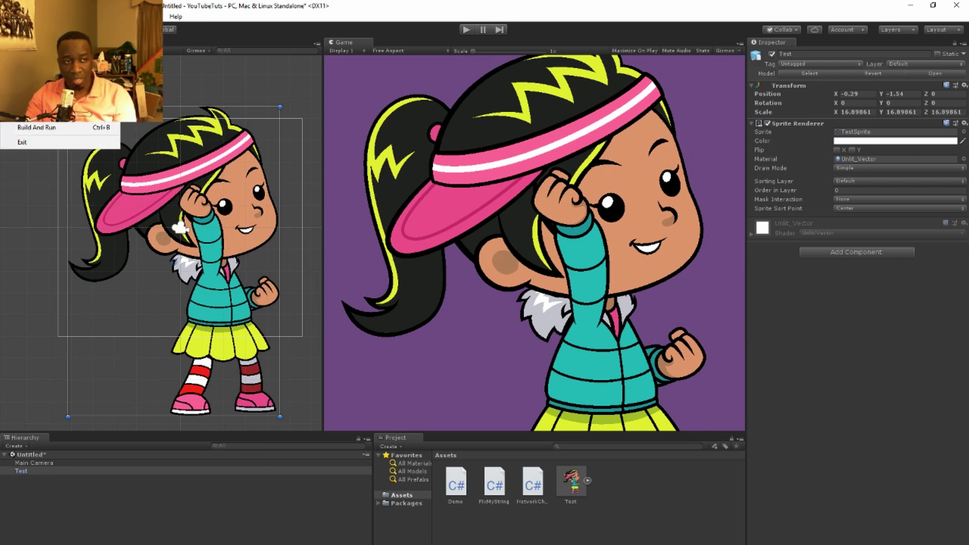
Create a new 3D project called vectorProject, choosing Don't Save for the current scene
left_click(31, 37)
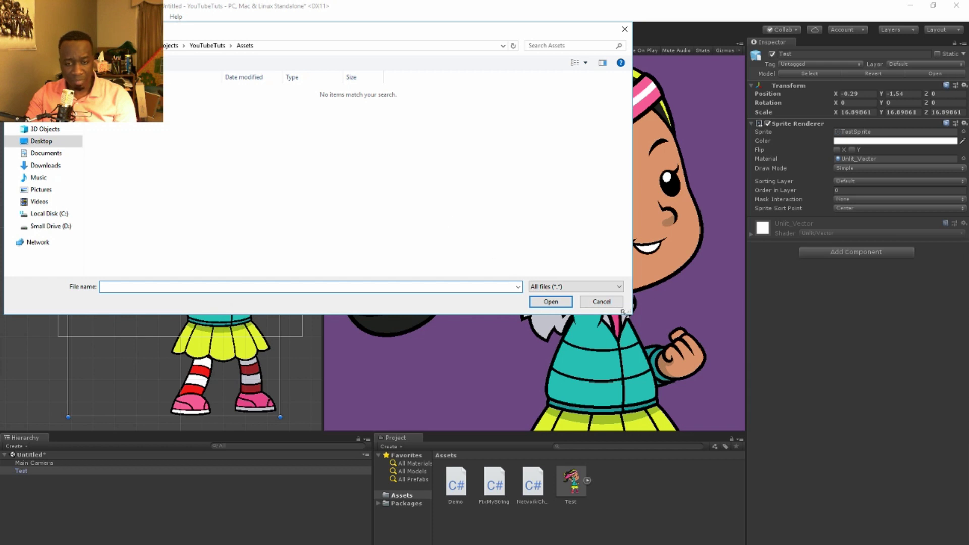
left_click(601, 301)
left_click(9, 17)
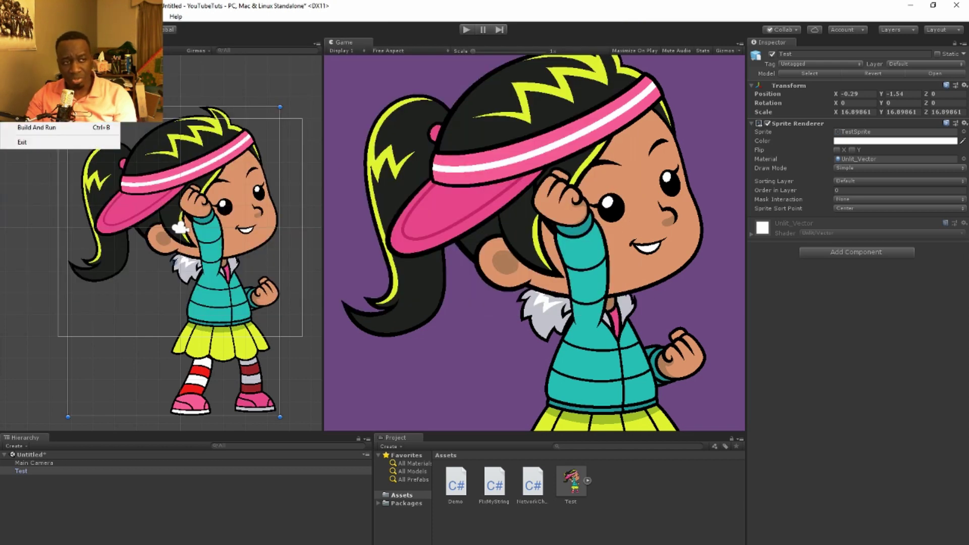
left_click(30, 90)
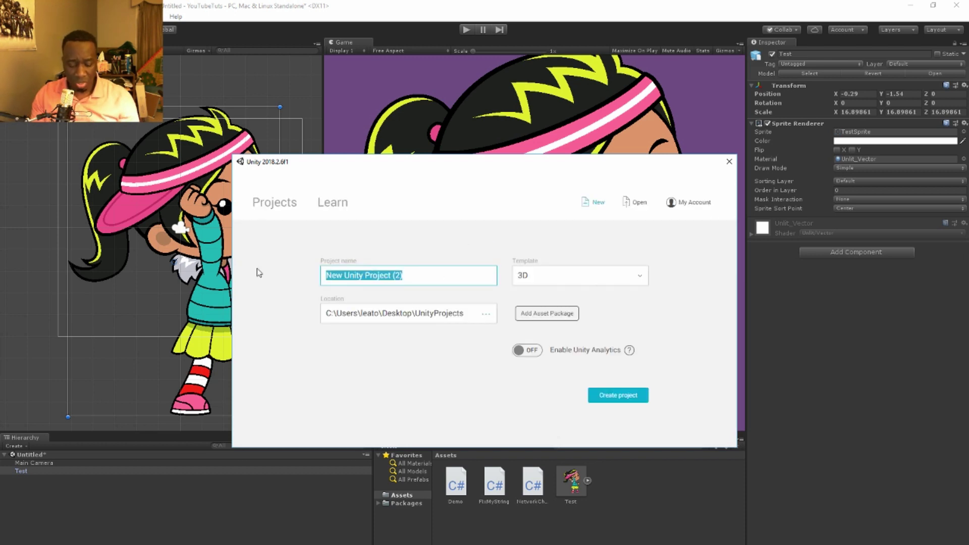
type("vectorProject")
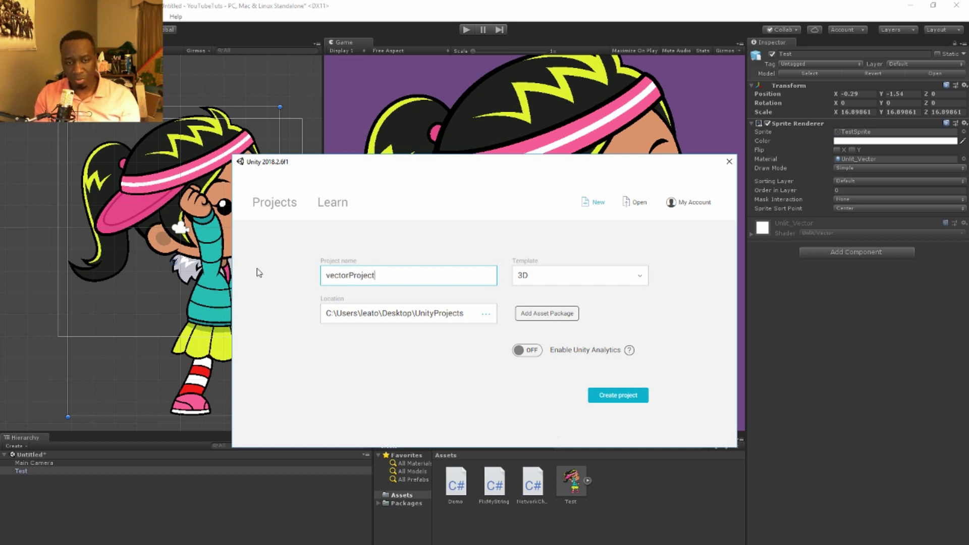
key("Return")
left_click(520, 319)
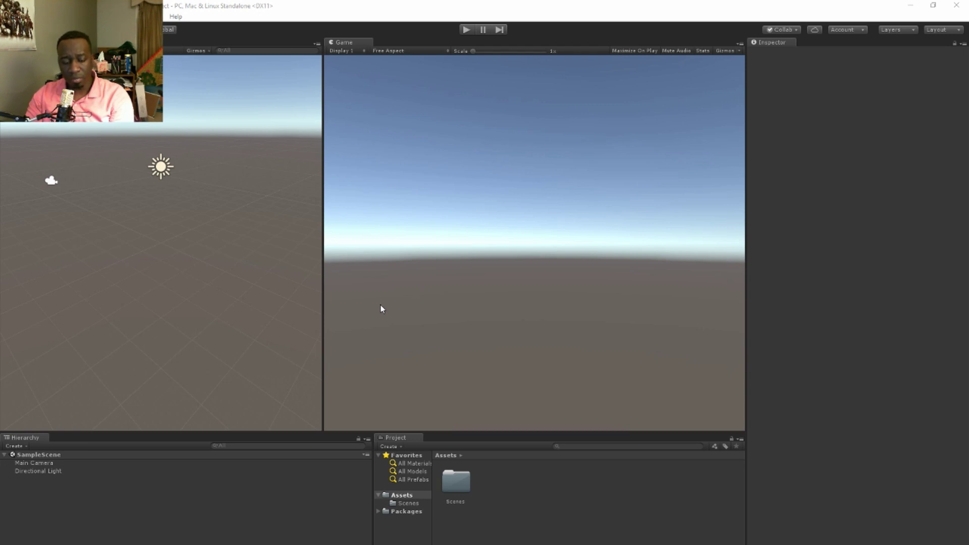
Set Main Camera Clear Flags to Solid Color with a maroon background (126, 64, 80)
left_click(41, 463)
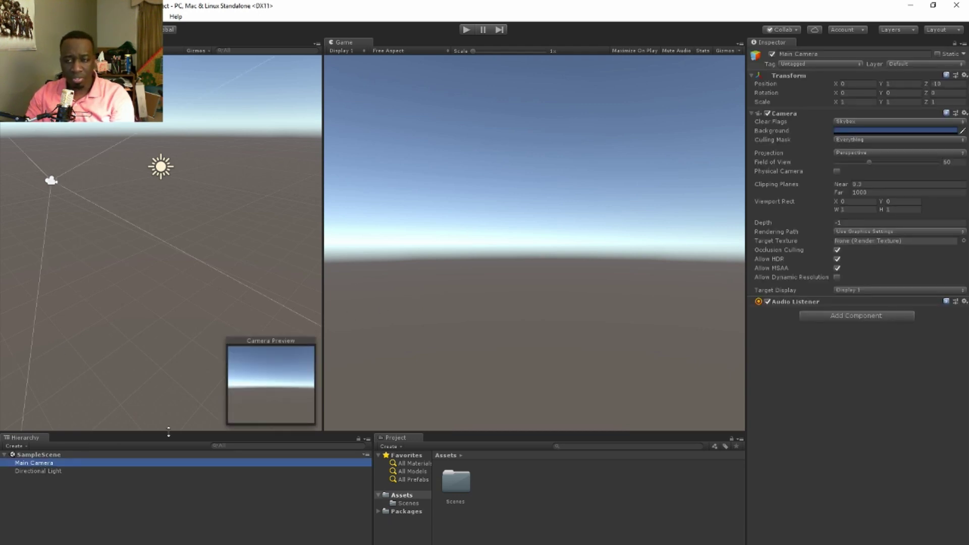
left_click(873, 121)
left_click(868, 132)
left_click(887, 131)
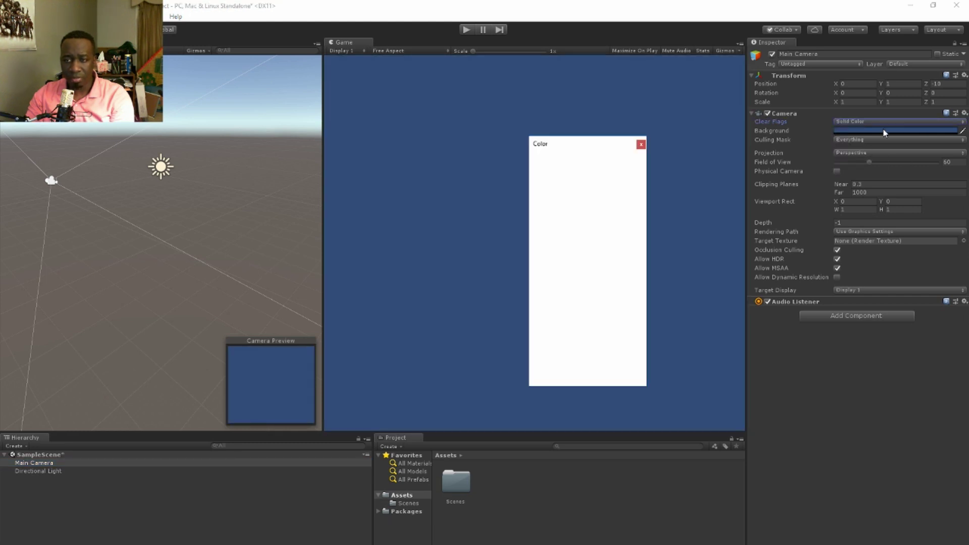
left_click_drag(591, 220, 593, 224)
mouse_move(550, 260)
left_mouse_down()
mouse_move(577, 278)
mouse_move(613, 274)
mouse_move(634, 258)
left_mouse_up()
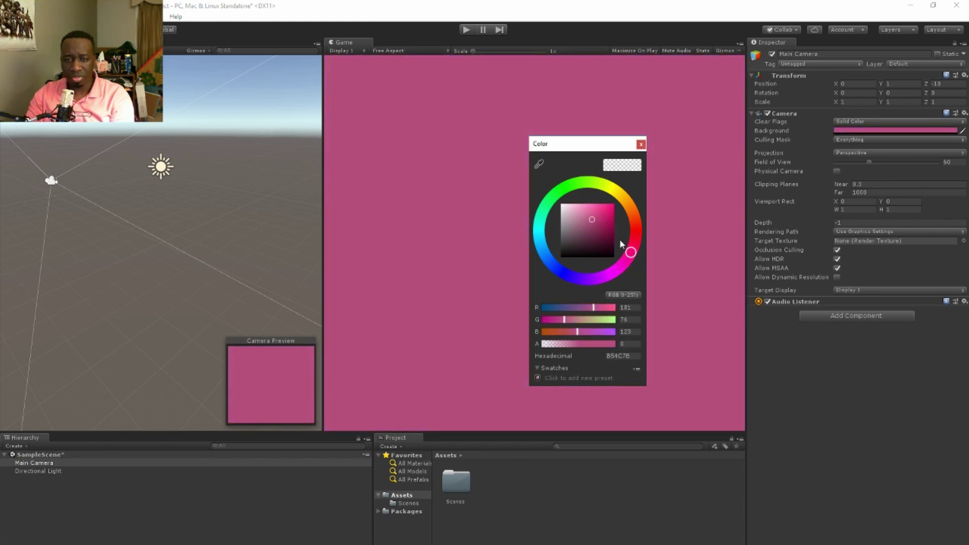
mouse_move(630, 253)
left_mouse_down()
mouse_move(634, 244)
mouse_move(590, 235)
left_mouse_up()
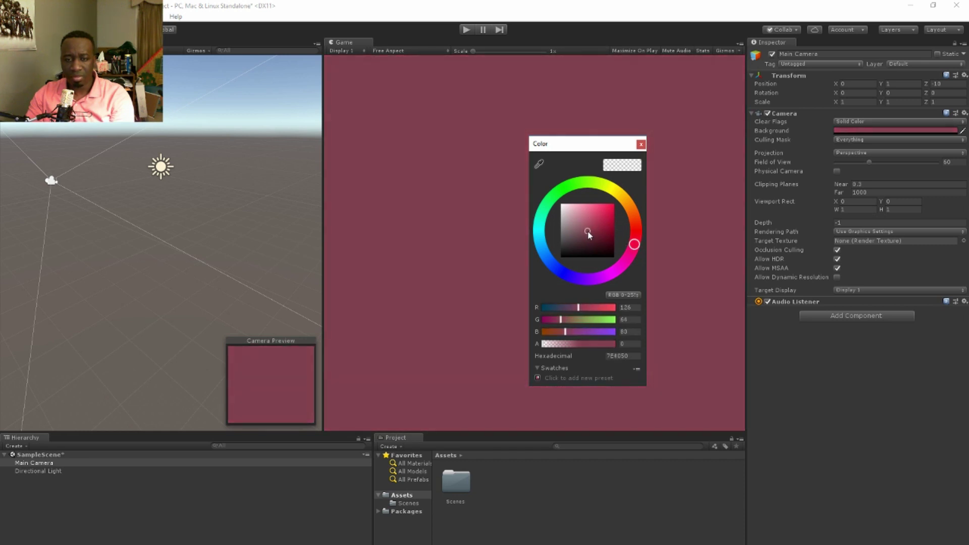
left_click(640, 144)
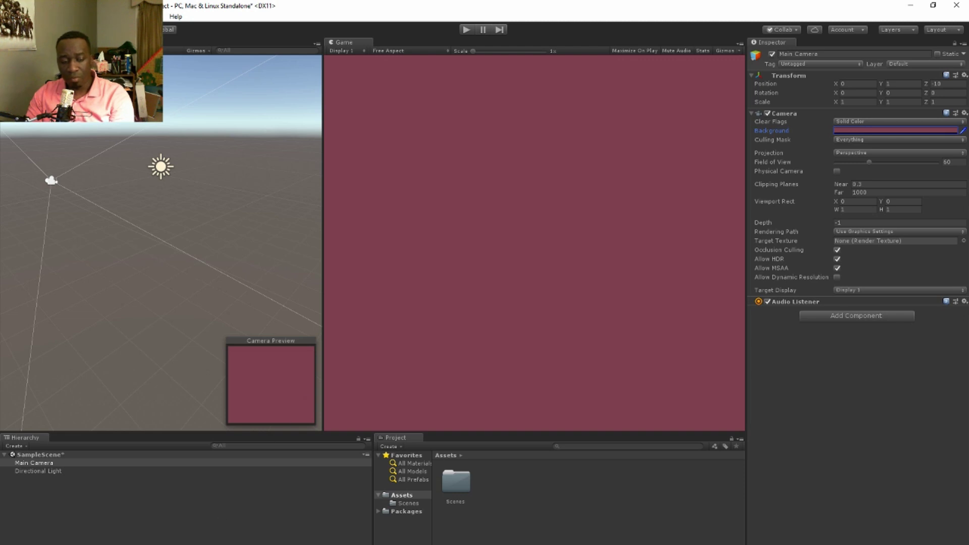
key("alt+Tab")
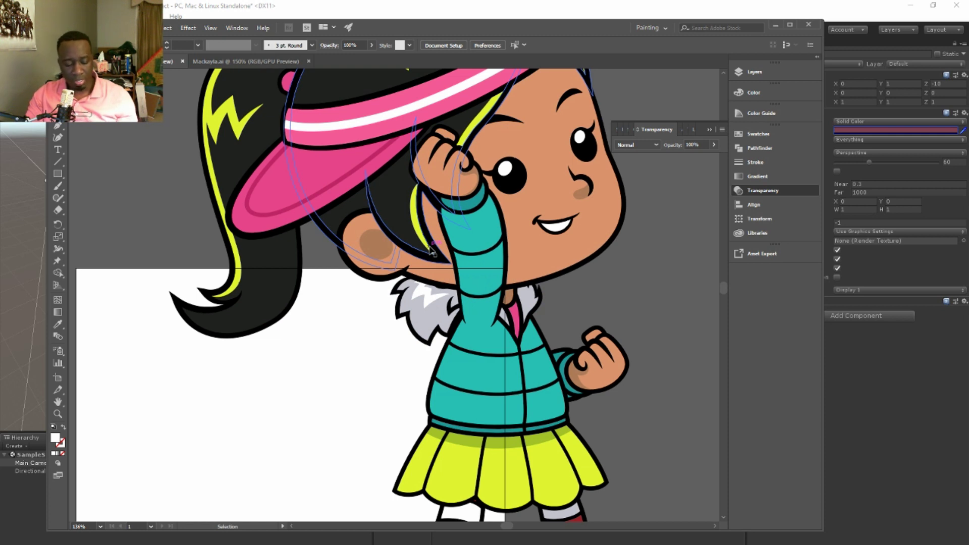
Undo the oversized enlargement to get the small character back on the artboard
key("a")
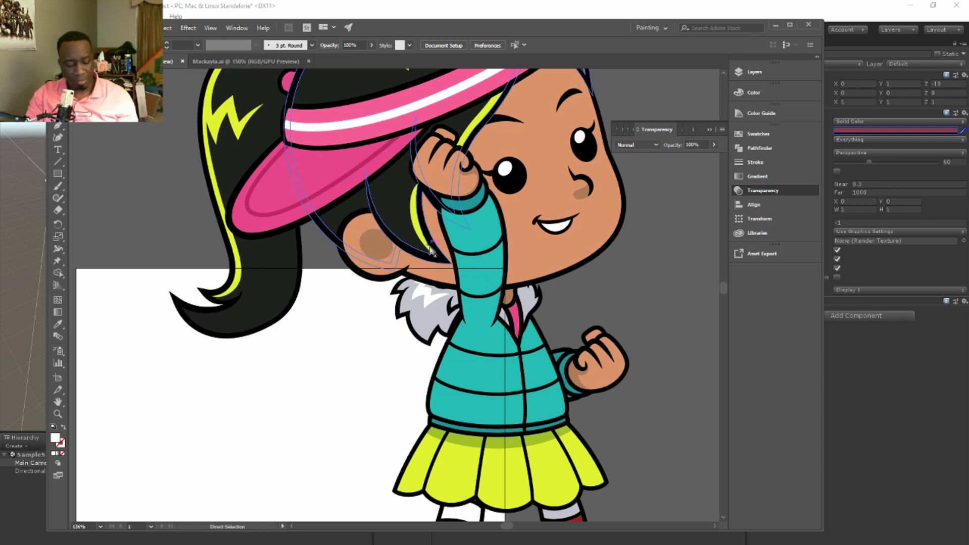
key("ctrl+z")
key("v")
scroll(421, 297, "down", 3)
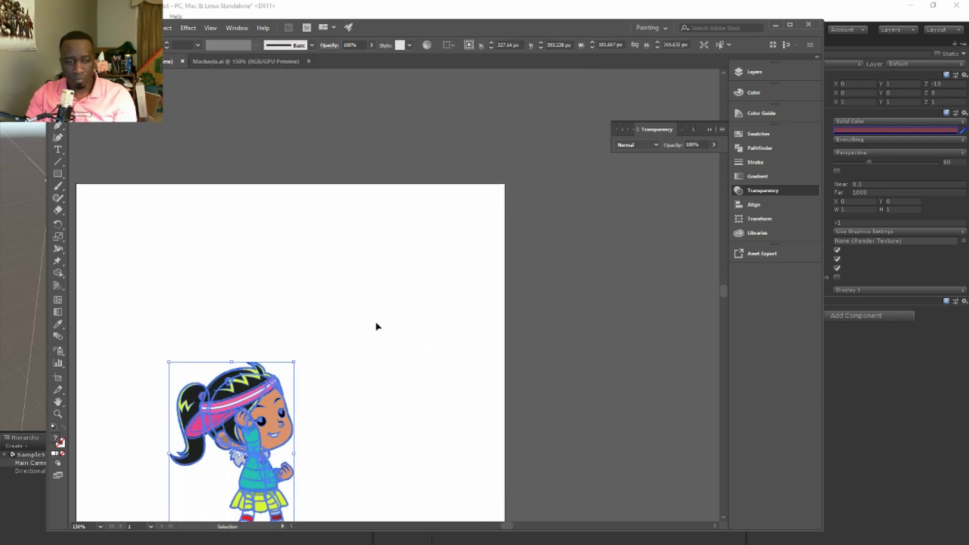
scroll(560, 206, "down", 2)
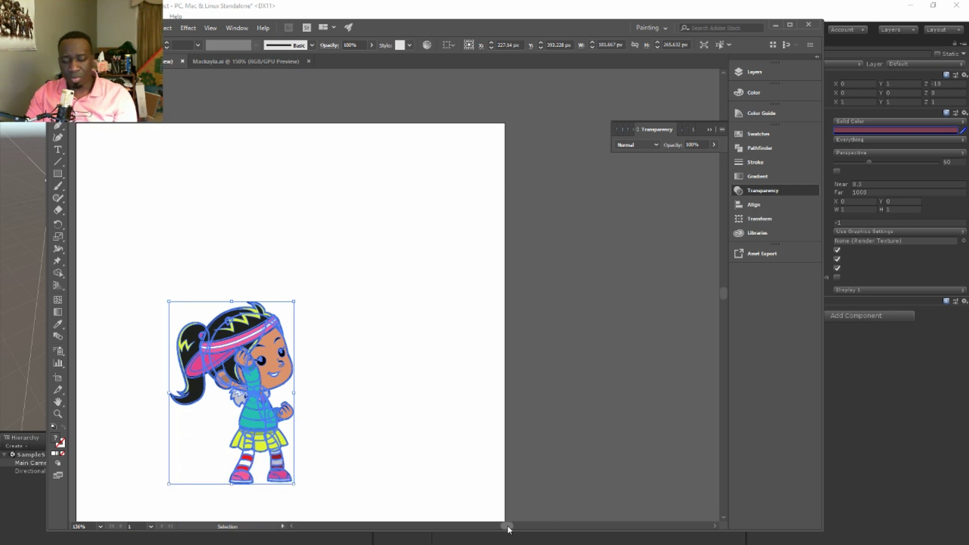
mouse_move(507, 528)
left_mouse_down()
mouse_move(495, 528)
mouse_move(503, 527)
left_mouse_up()
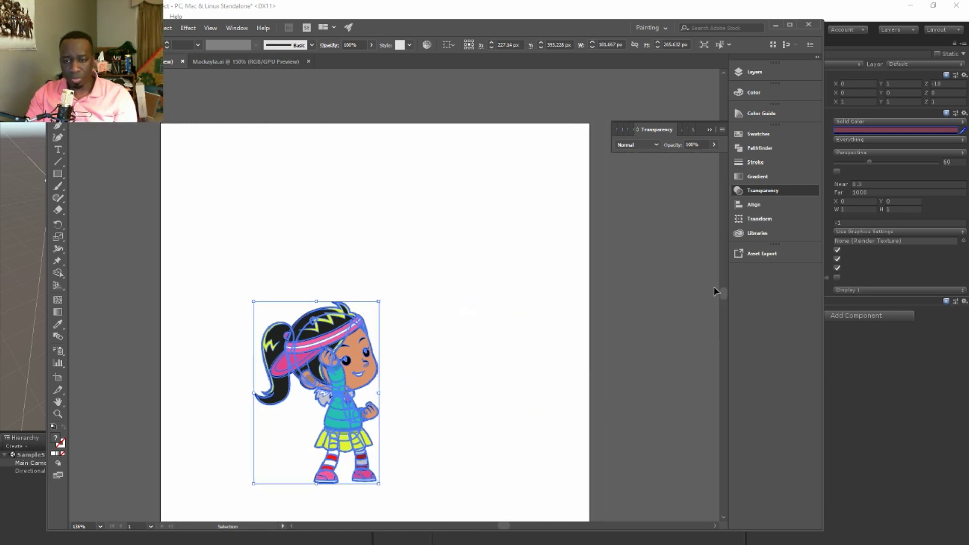
left_click_drag(723, 293, 723, 295)
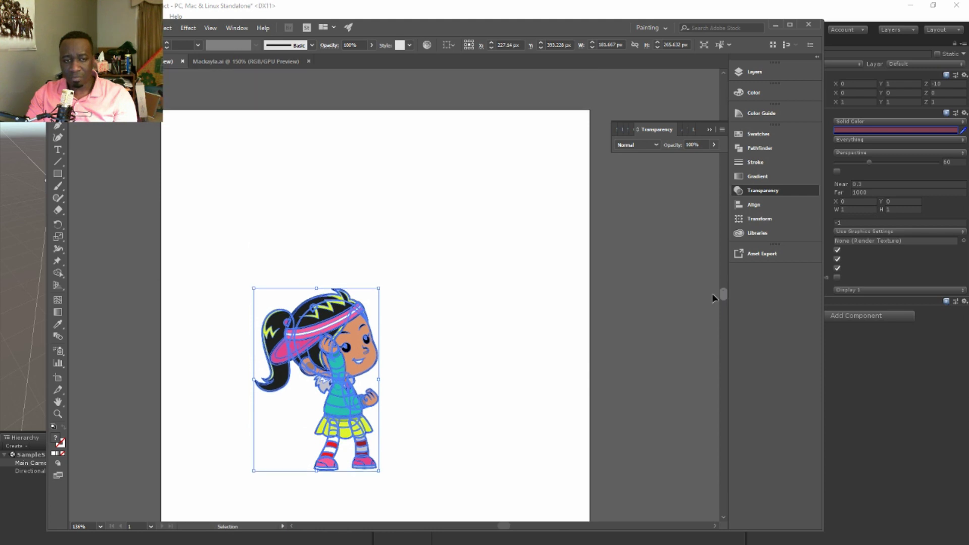
Enlarge the girl proportionally to fill most of the artboard, then begin Save As
left_click_drag(379, 288, 518, 164, "shift")
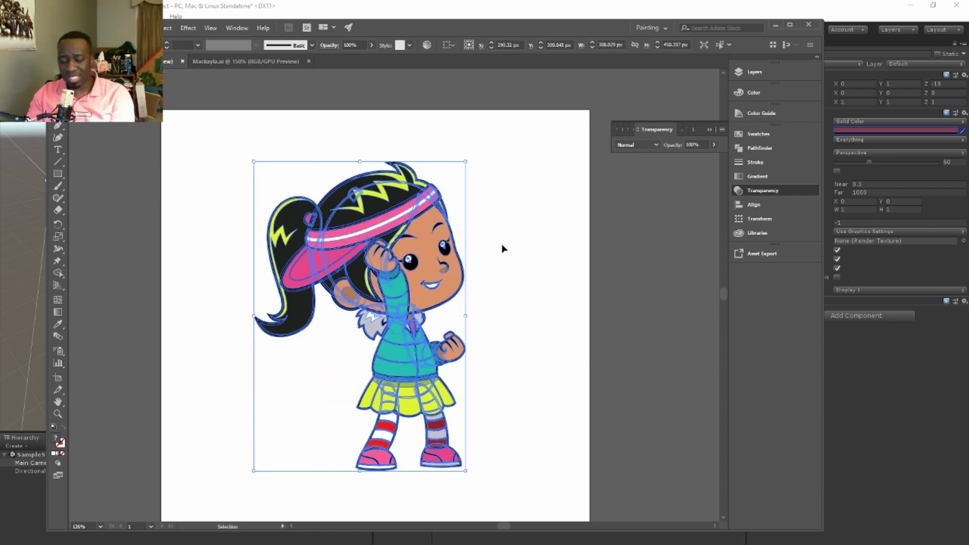
left_click(210, 162)
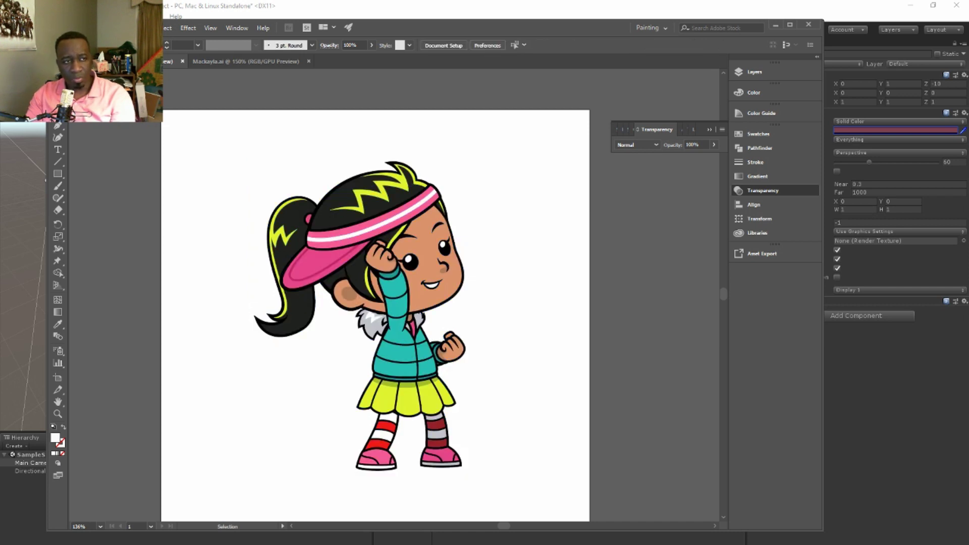
key("alt+f")
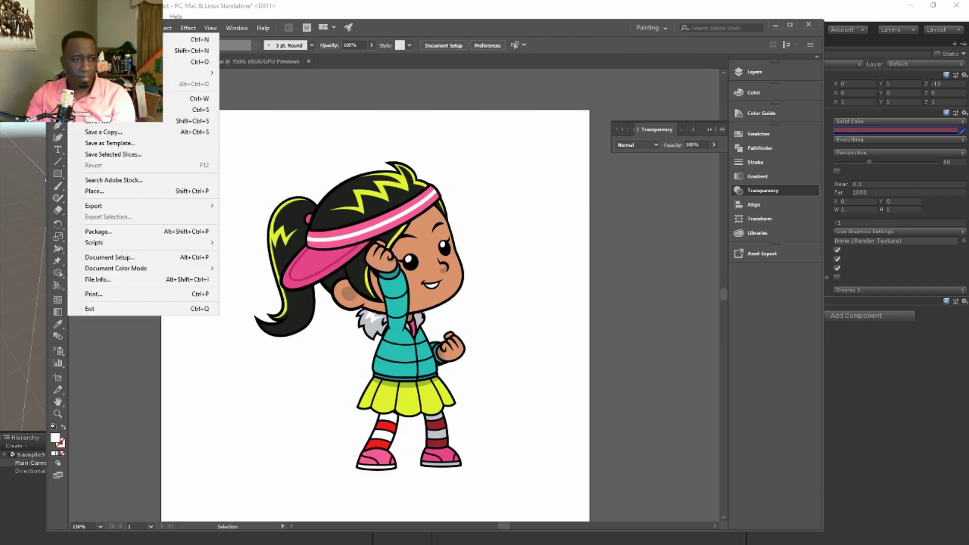
left_click(112, 121)
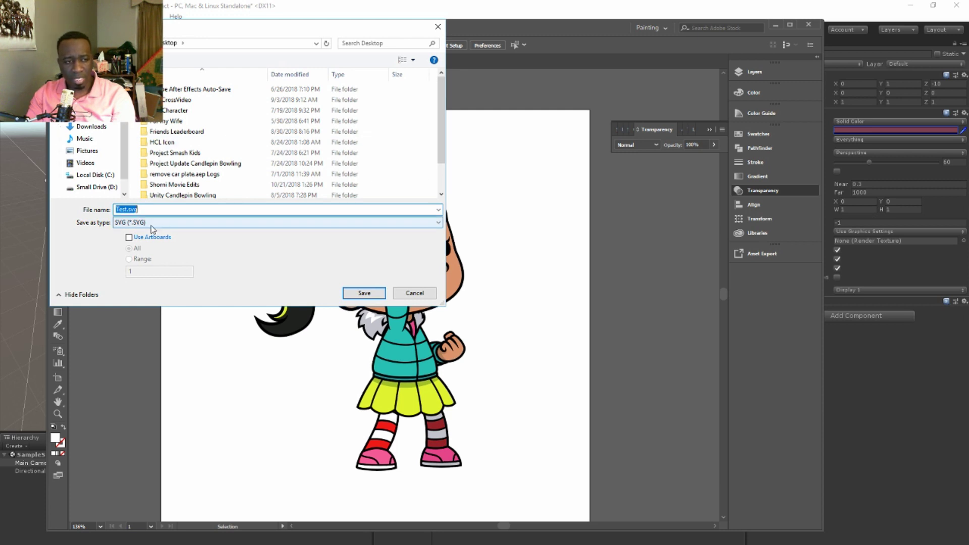
Save the artwork to the Desktop as vectorTest.svg, accepting the default SVG options
left_click(151, 224)
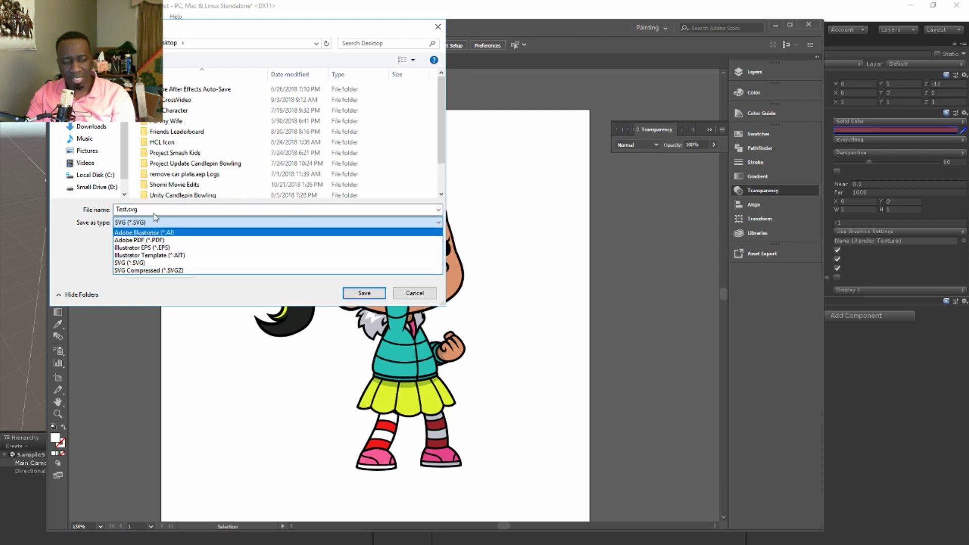
left_click(132, 262)
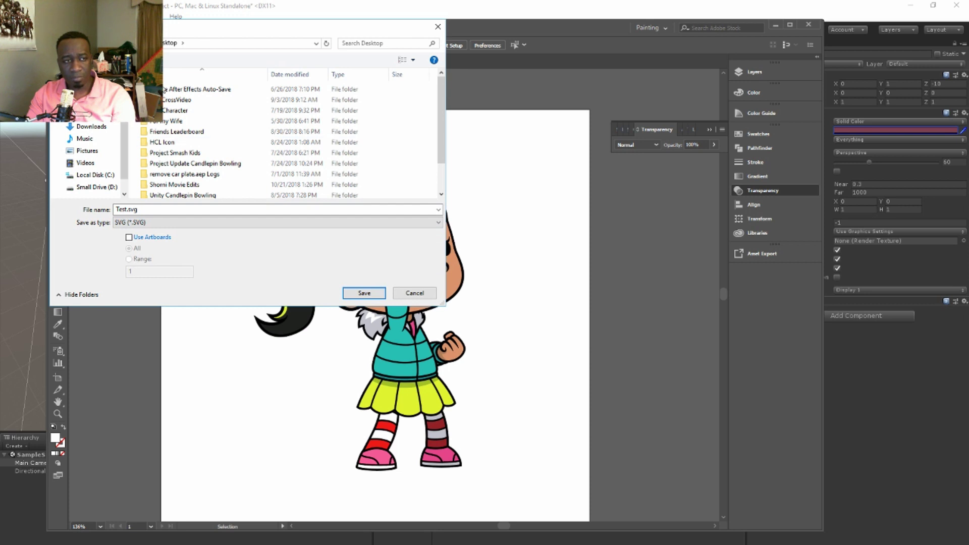
left_click(134, 212)
double_click(134, 211)
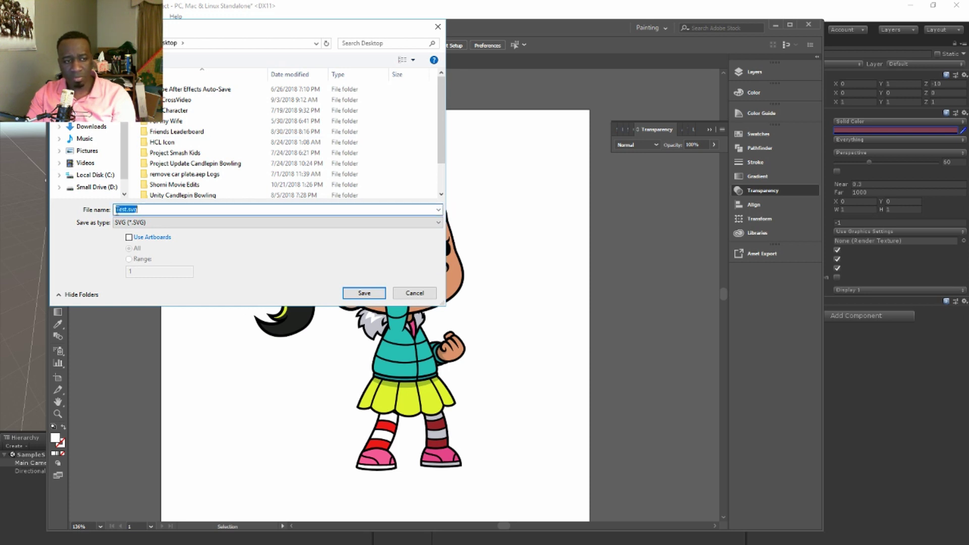
type("vectory")
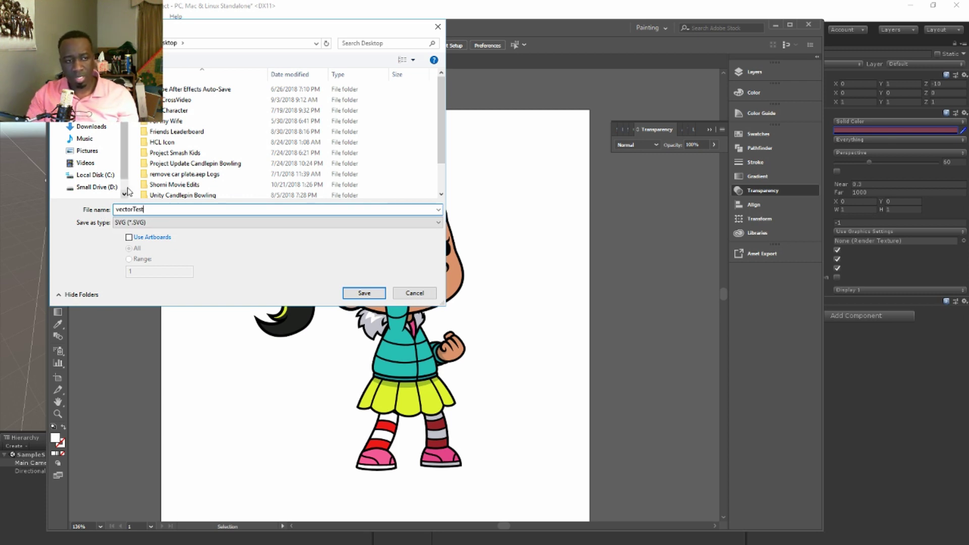
left_click(357, 294)
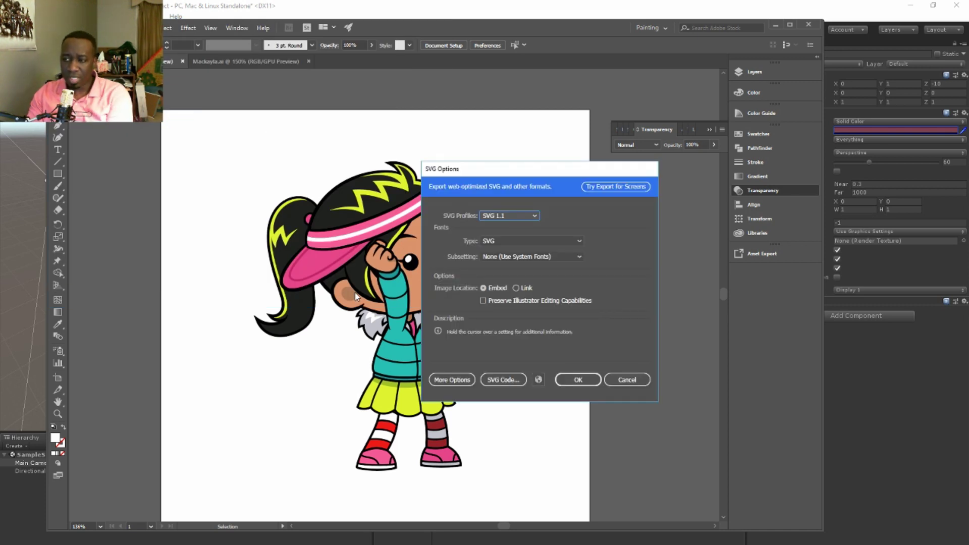
left_click(579, 381)
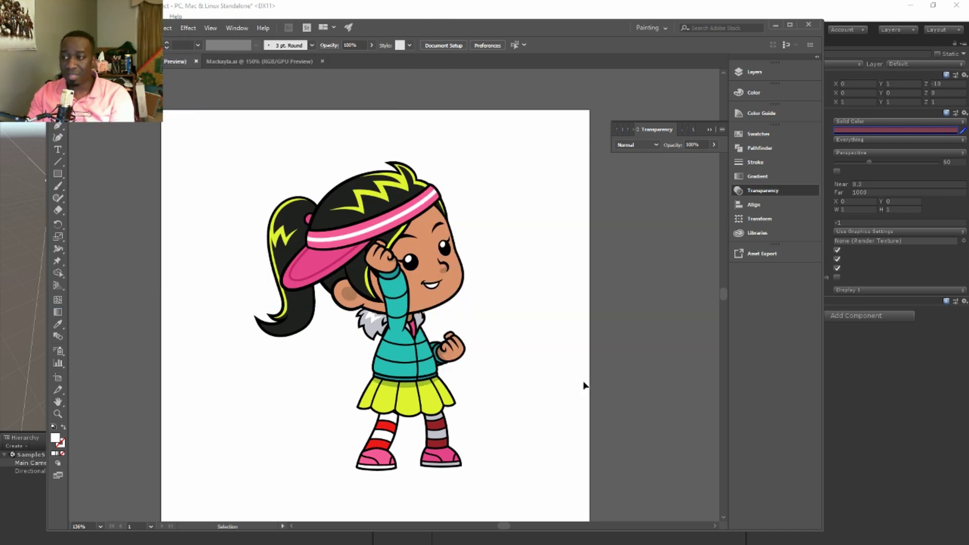
Quit Illustrator keeping the clipboard data, and move the Desktop folder window left
left_click(810, 25)
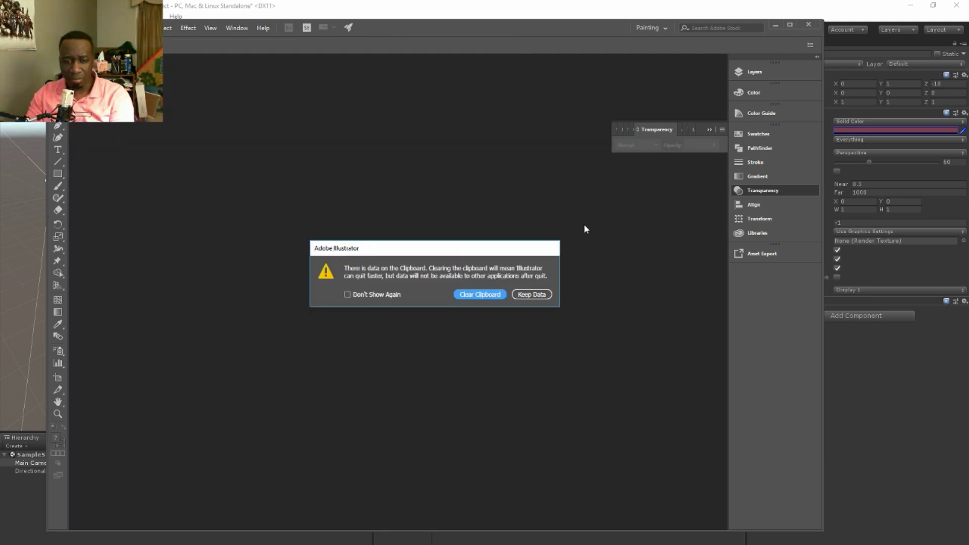
left_click(532, 294)
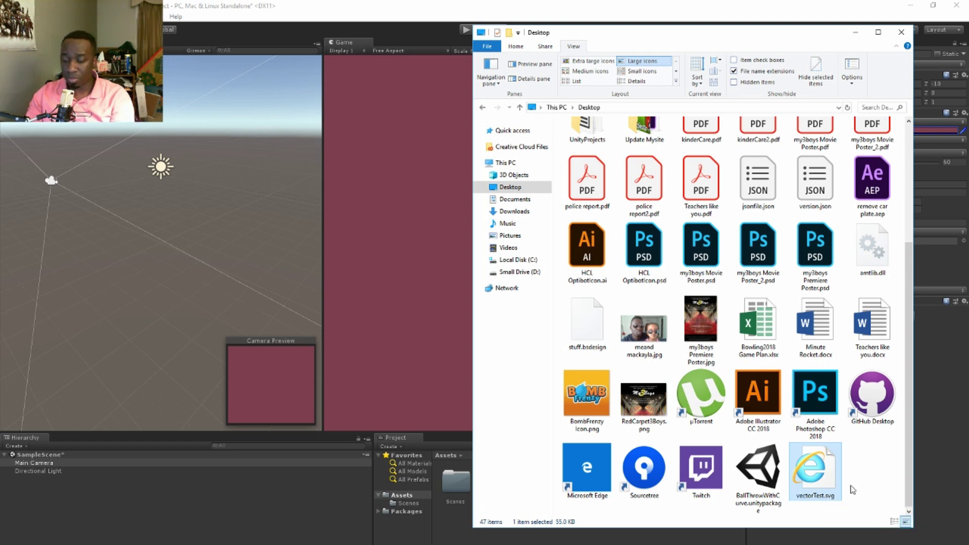
left_click_drag(737, 38, 330, 39)
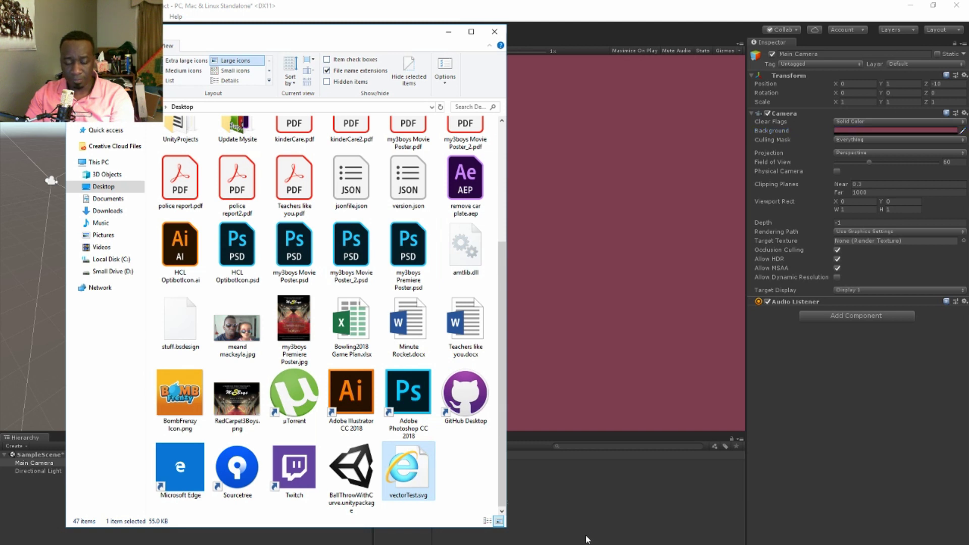
Delete the vectorTest asset in Unity's Project panel so Assets holds only Scenes
left_click(448, 32)
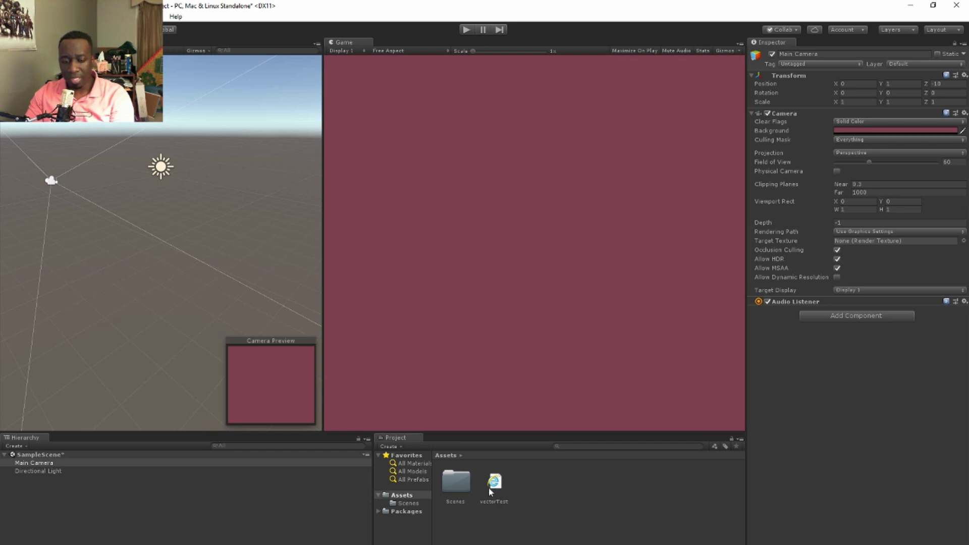
right_click(504, 492)
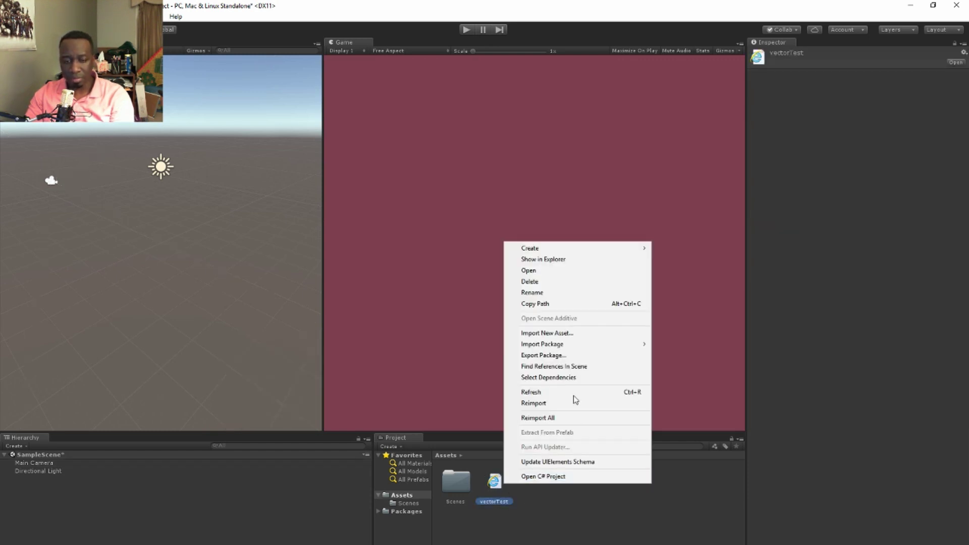
left_click(529, 281)
left_click(514, 318)
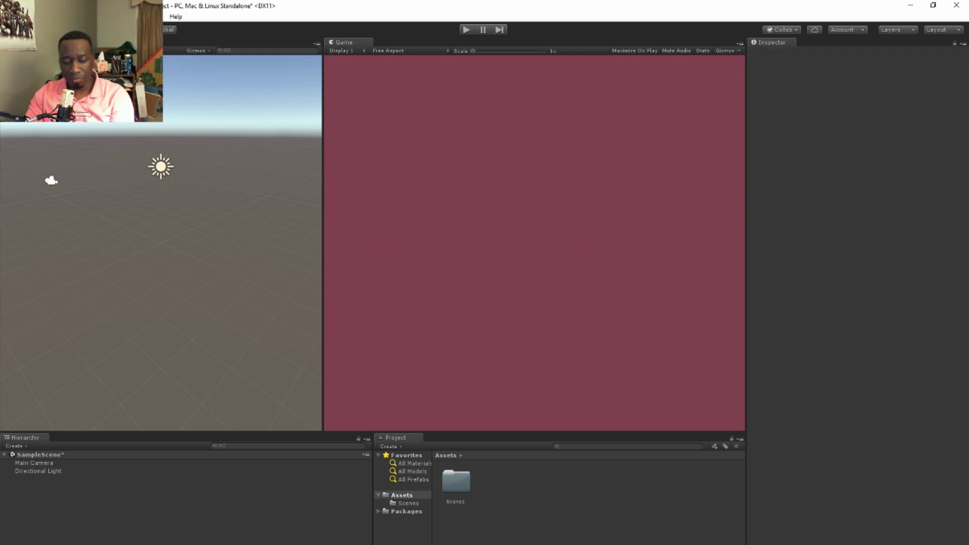
key("alt+Tab")
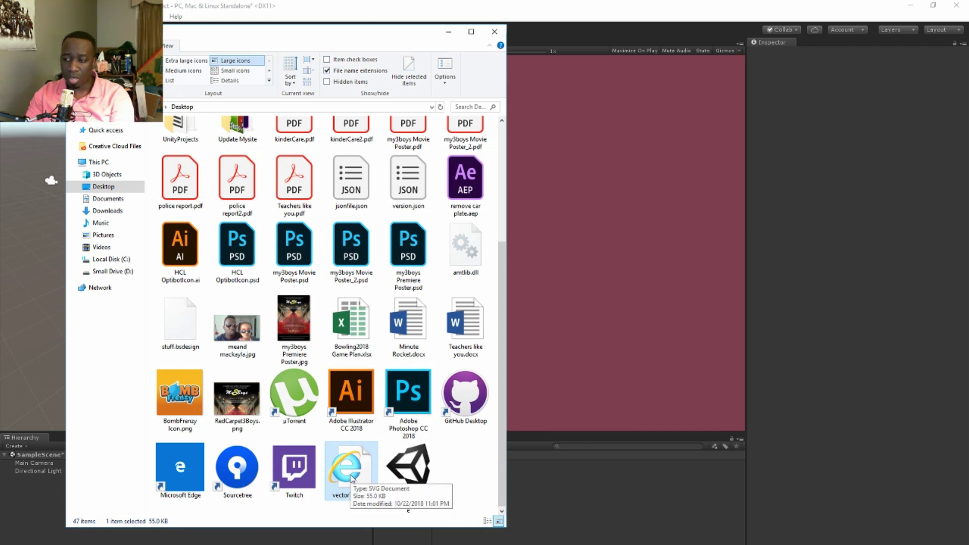
View vectorTest.svg in Internet Explorer, zoom into the girl to confirm crisp edges, then close it
double_click(353, 474)
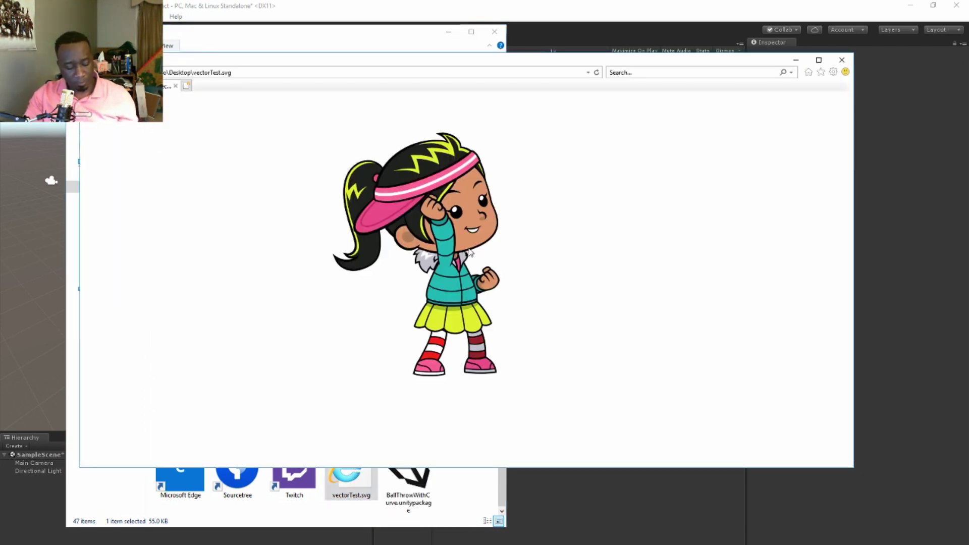
scroll(471, 244, "up", 5, "ctrl")
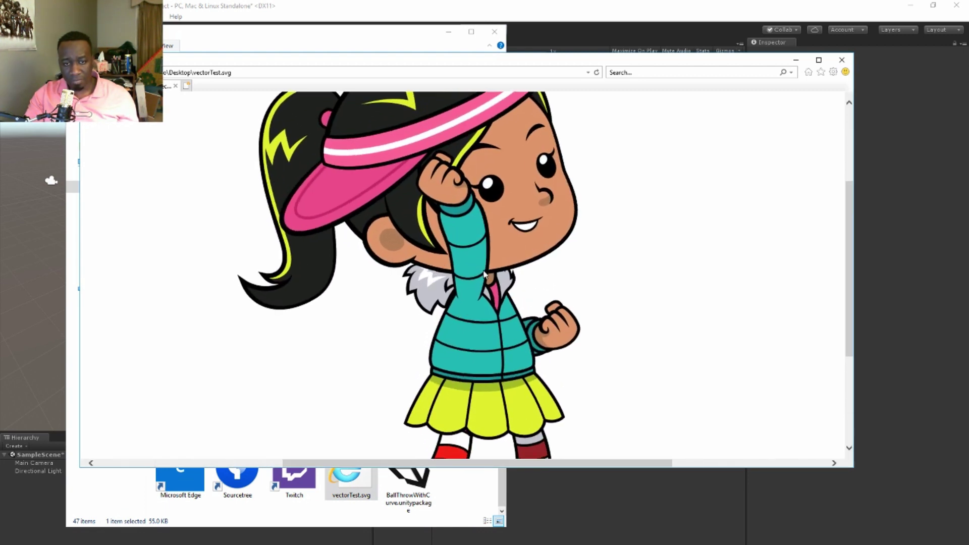
scroll(492, 280, "up", 5, "ctrl")
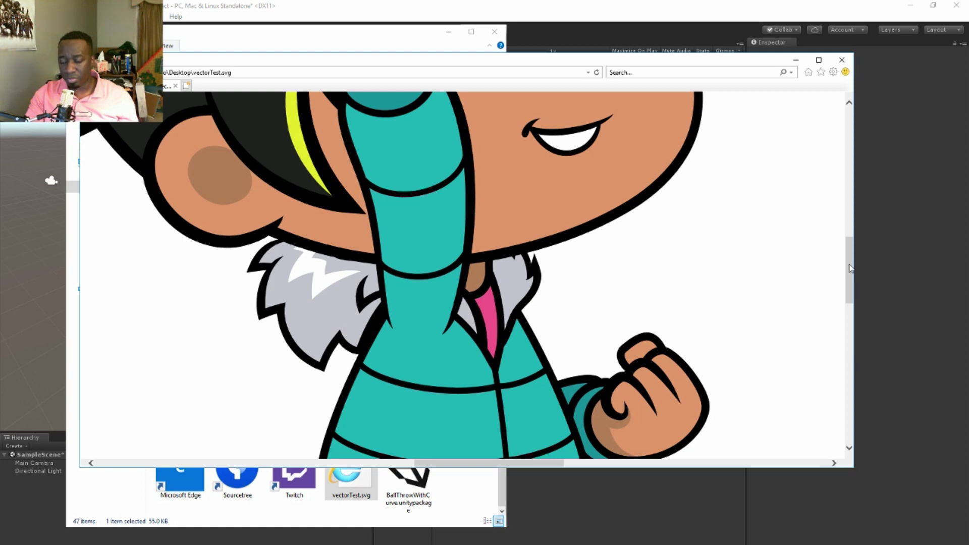
left_click_drag(850, 268, 858, 173)
scroll(569, 231, "up", 4, "ctrl")
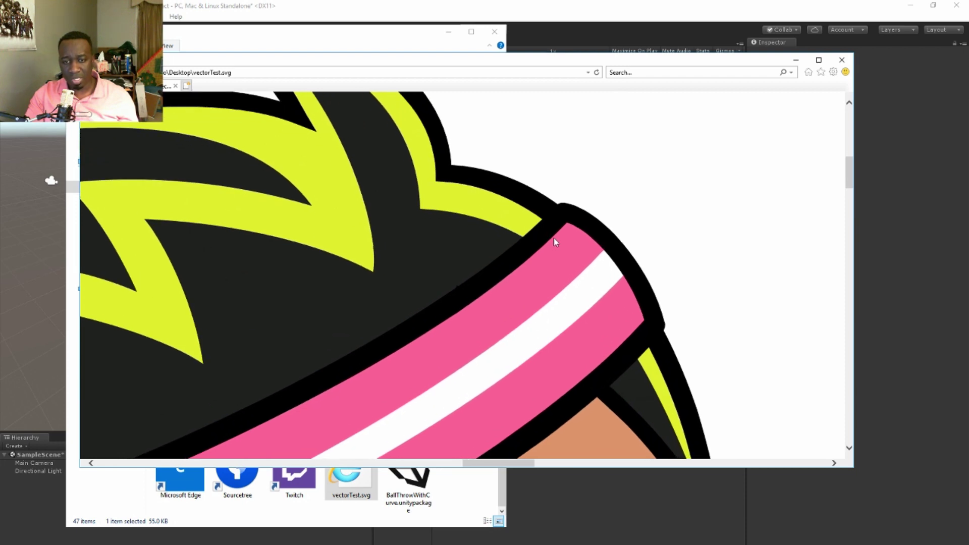
scroll(553, 242, "down", 3, "ctrl")
scroll(565, 243, "down", 2, "ctrl")
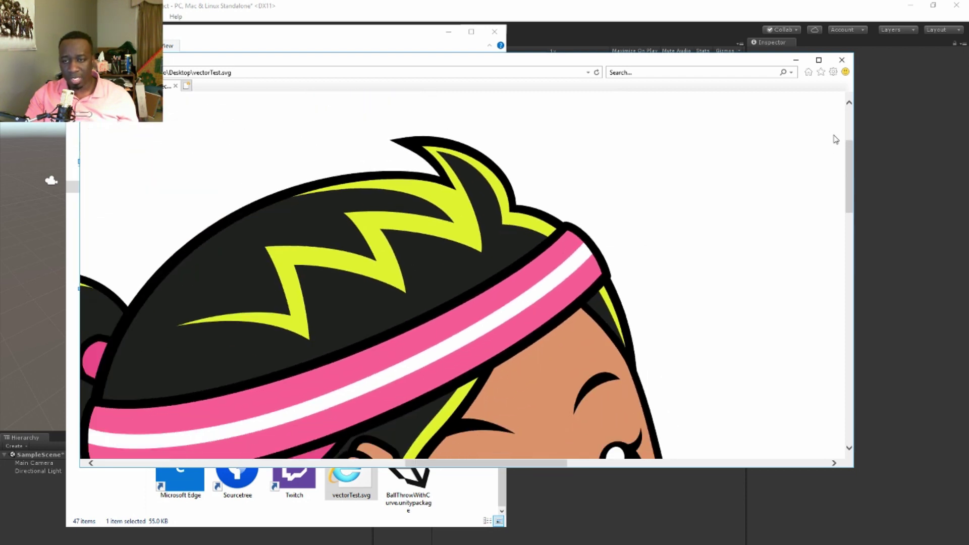
left_click_drag(846, 164, 828, 327)
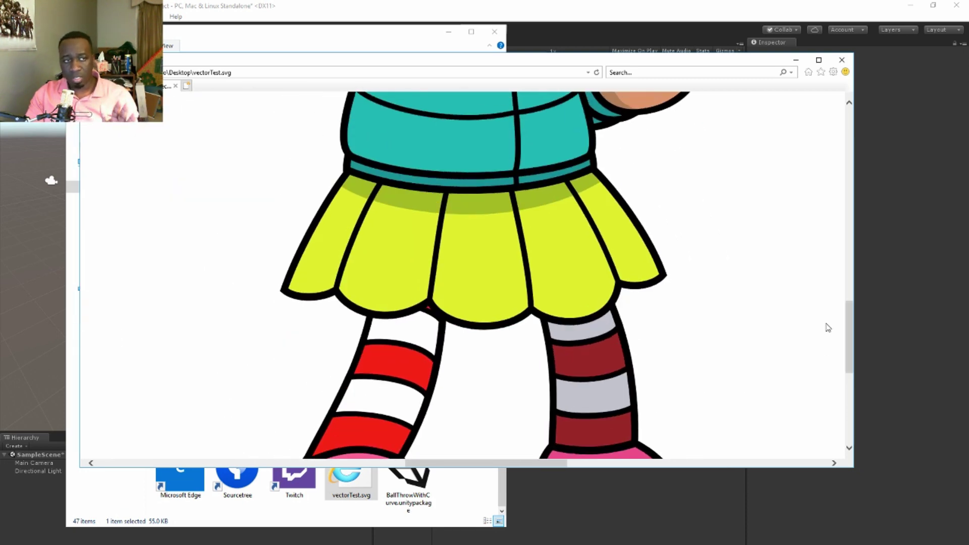
left_click(848, 62)
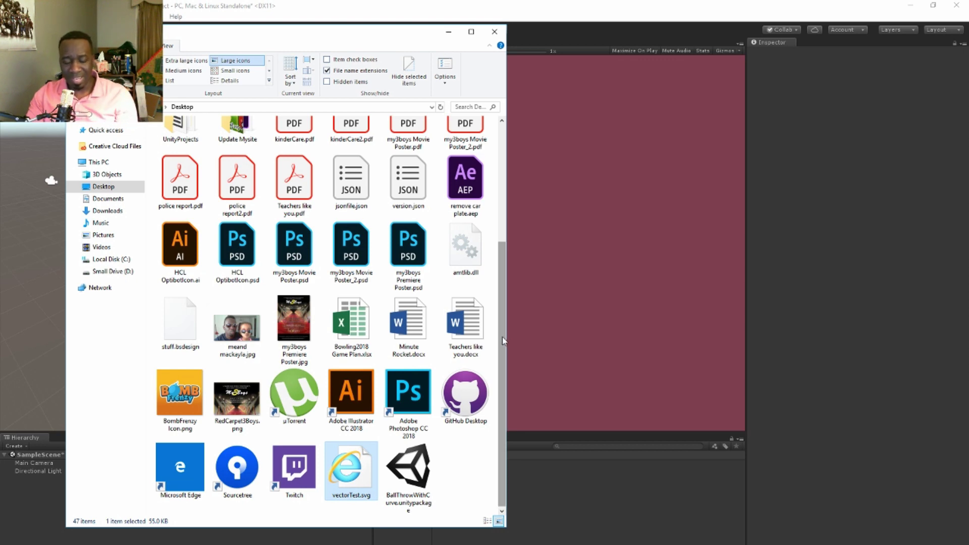
left_click_drag(501, 337, 509, 129)
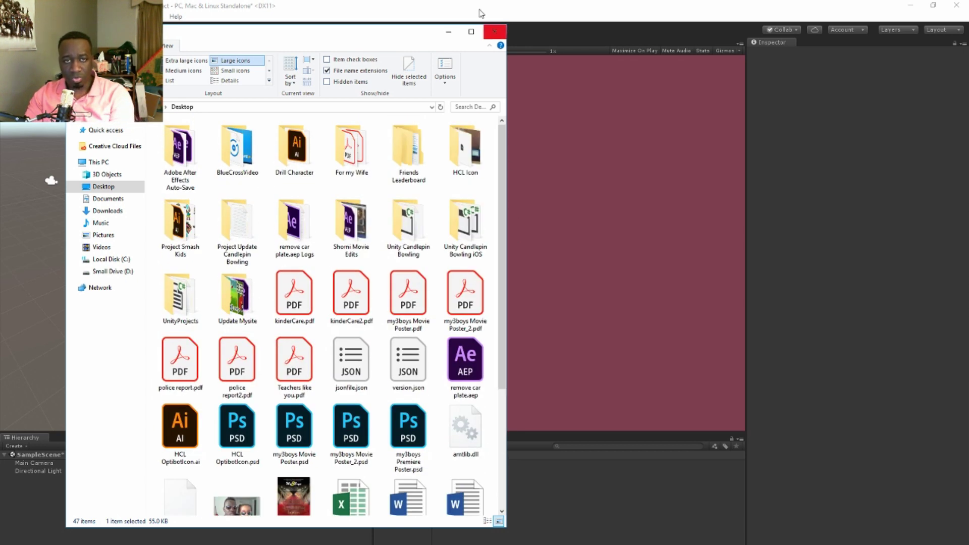
Minimize File Explorer and widen Unity's Scene view at the Game view's expense
left_click(448, 32)
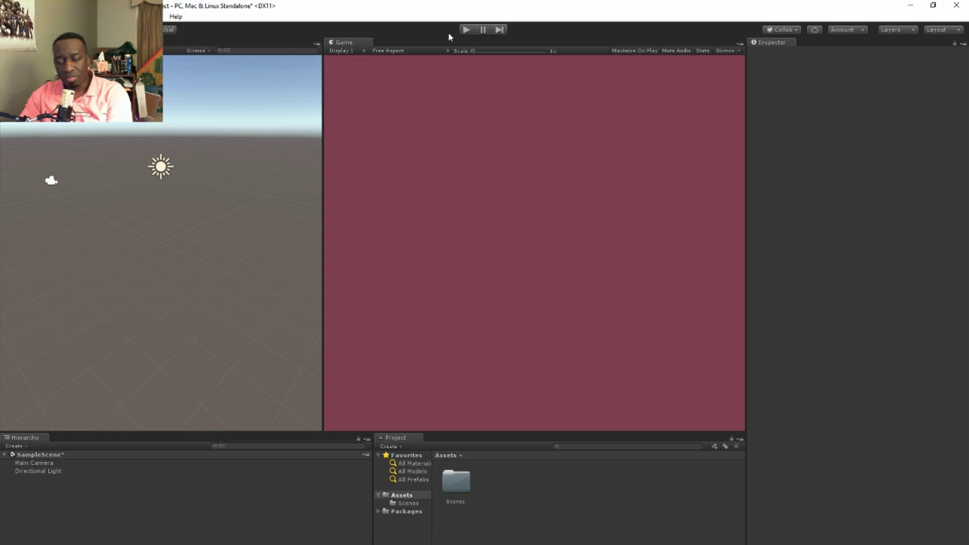
left_click_drag(321, 223, 368, 223)
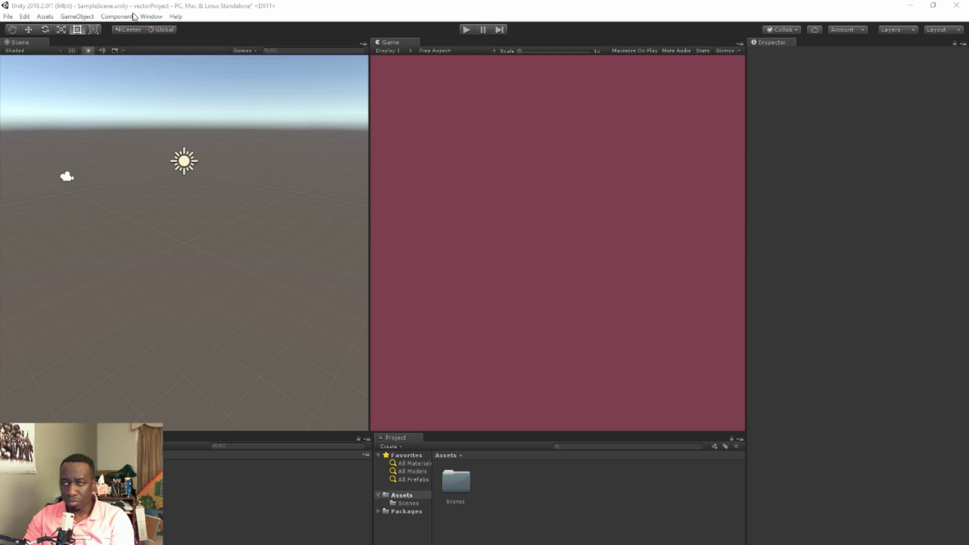
Open the Package Manager and list all available packages, not just installed ones
left_click(150, 16)
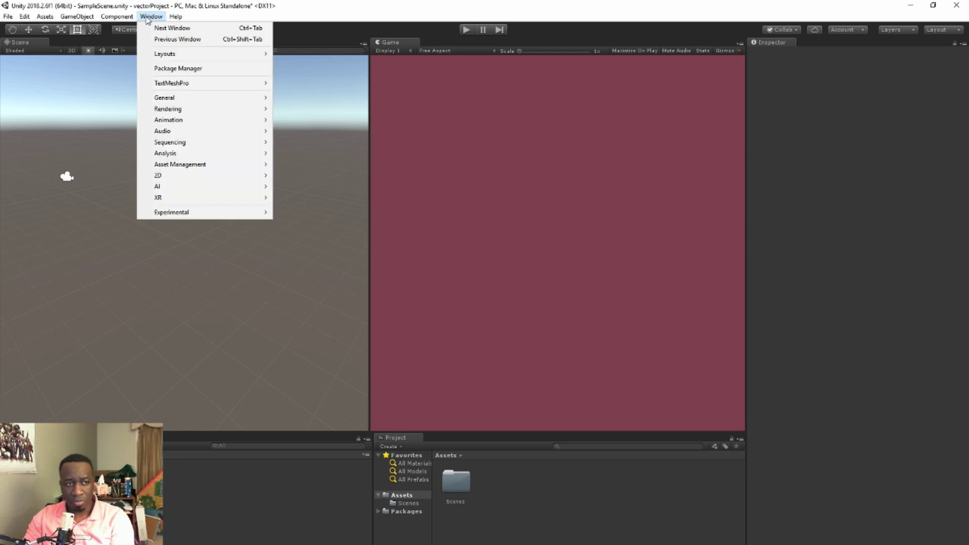
left_click(194, 70)
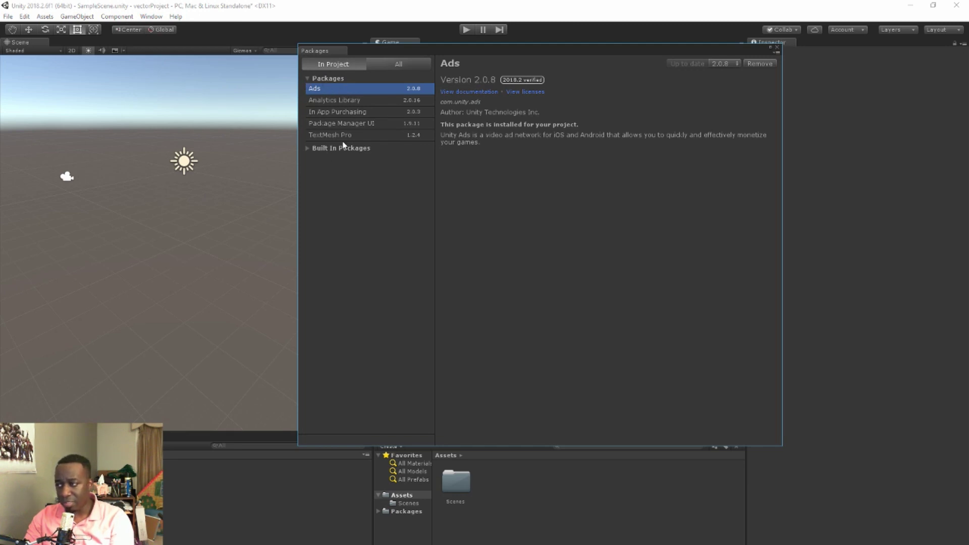
left_click(410, 63)
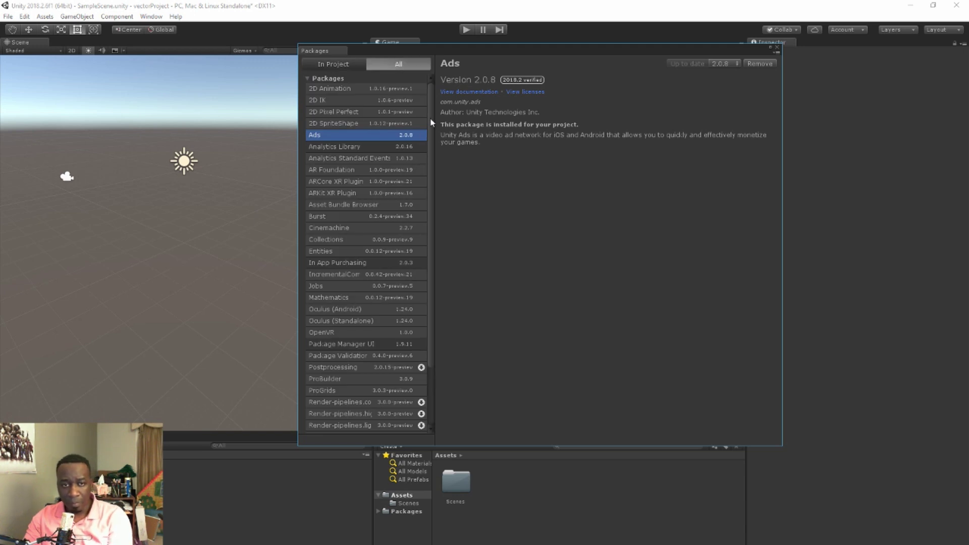
mouse_move(432, 122)
left_mouse_down()
mouse_move(435, 226)
mouse_move(432, 103)
left_mouse_up()
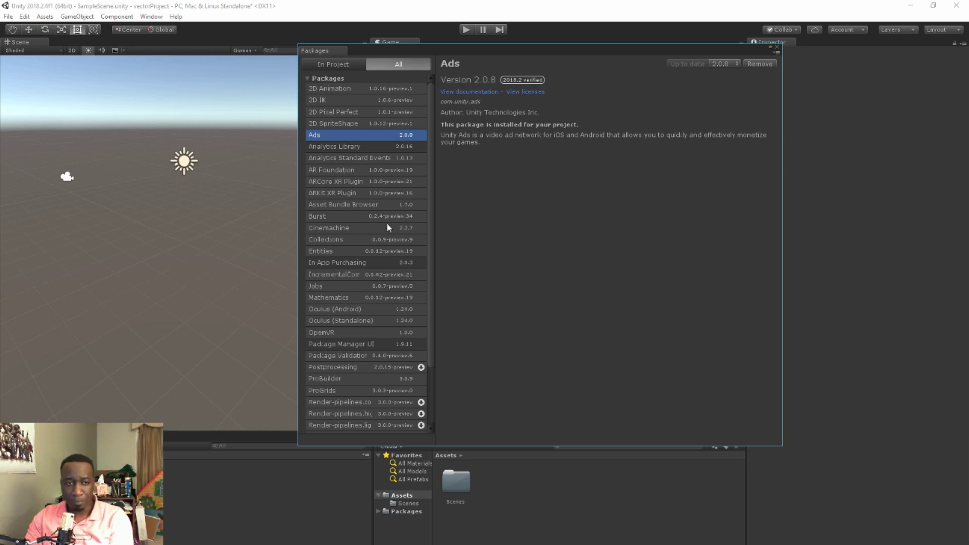
Browse 2D Pixel Perfect, OpenVR, ProBuilder and ProGrids details while scrolling toward Vector Graphics
left_click(323, 112)
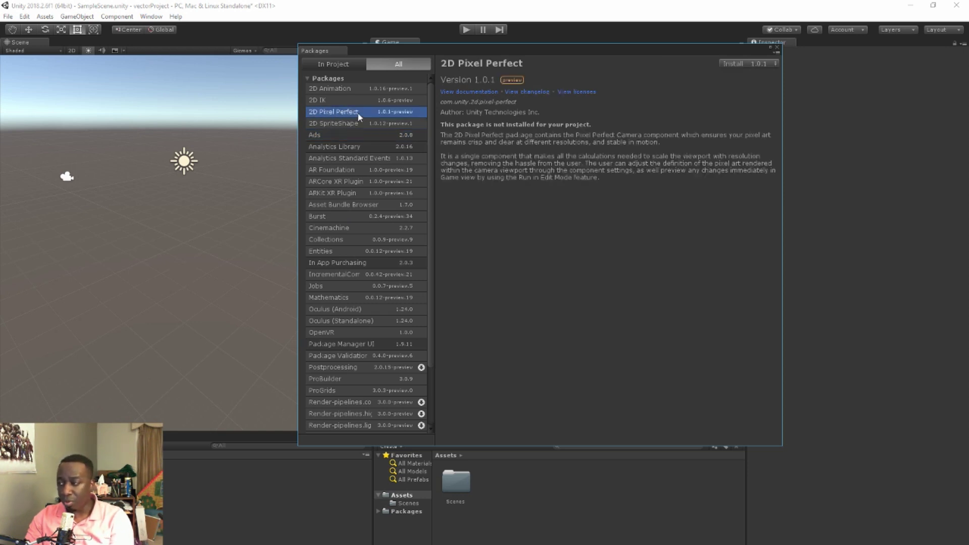
left_click(341, 333)
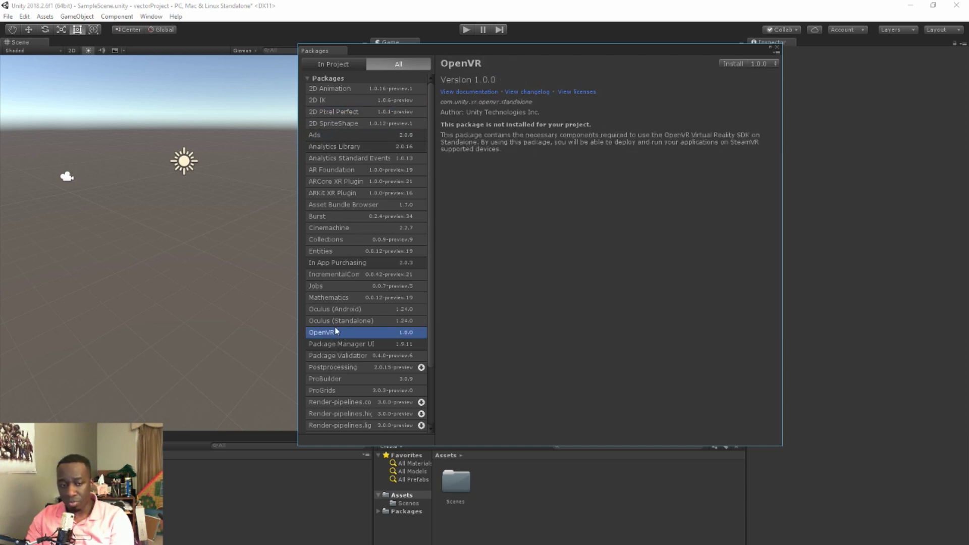
scroll(352, 302, "down", 3)
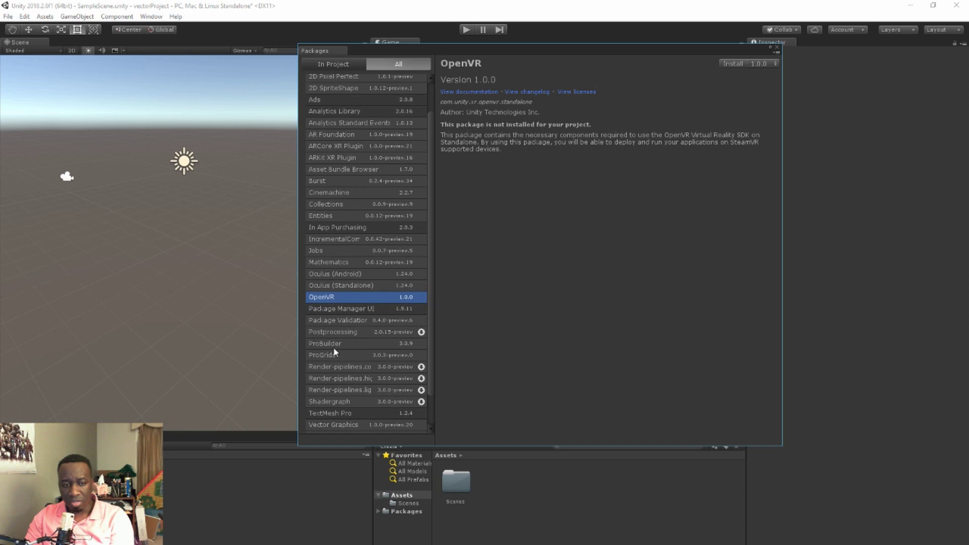
left_click(337, 344)
left_click(335, 355)
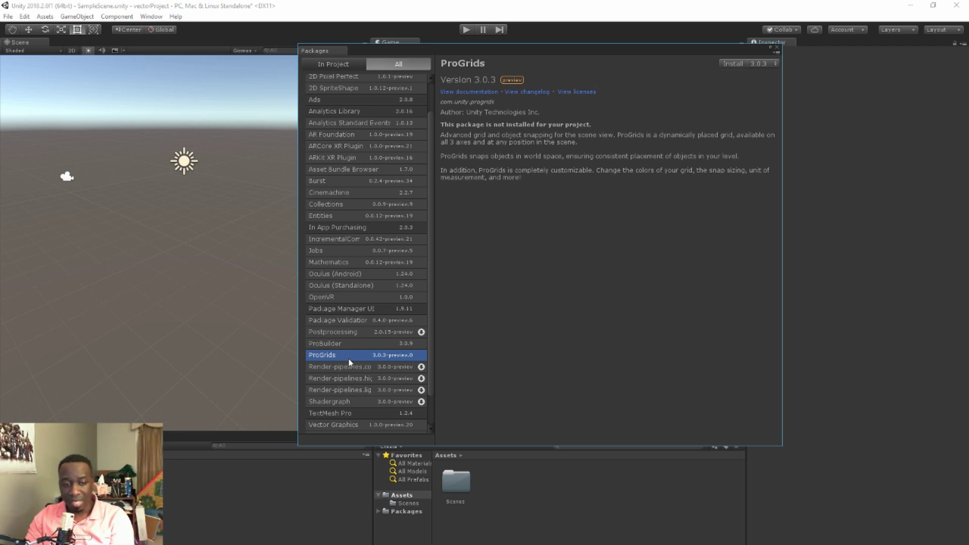
scroll(359, 394, "down", 2)
Install the Vector Graphics 1.0.0-preview.20 package and close the Package Manager
left_click(346, 405)
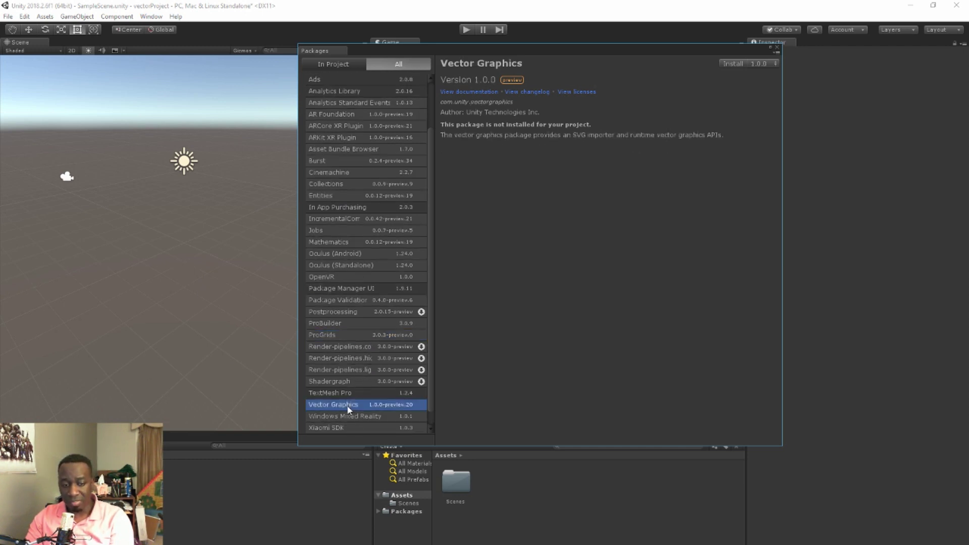
scroll(374, 411, "down", 1)
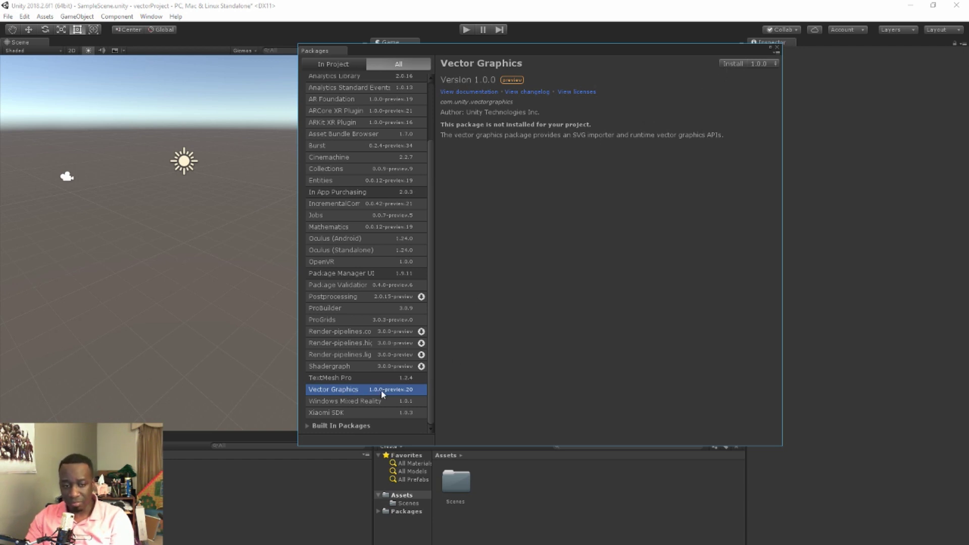
left_click(734, 63)
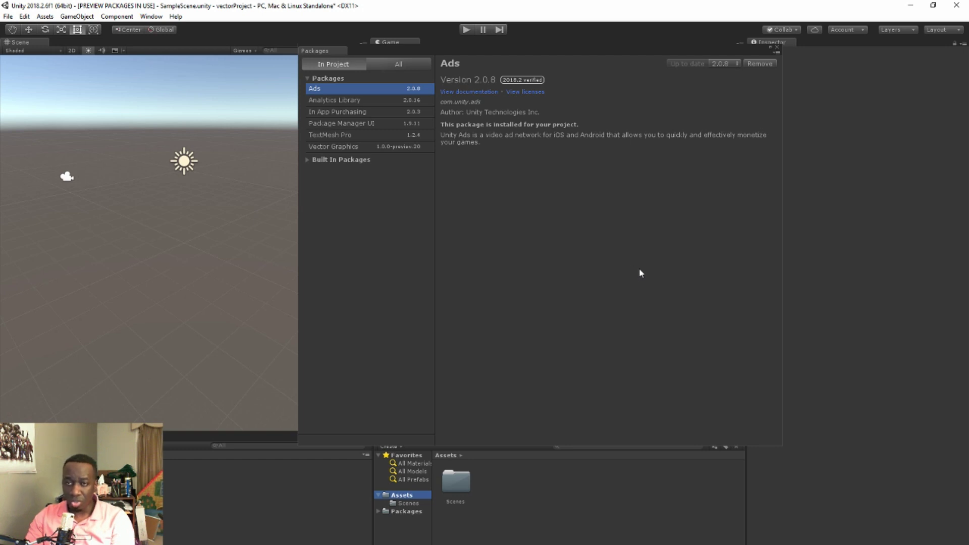
left_click(776, 47)
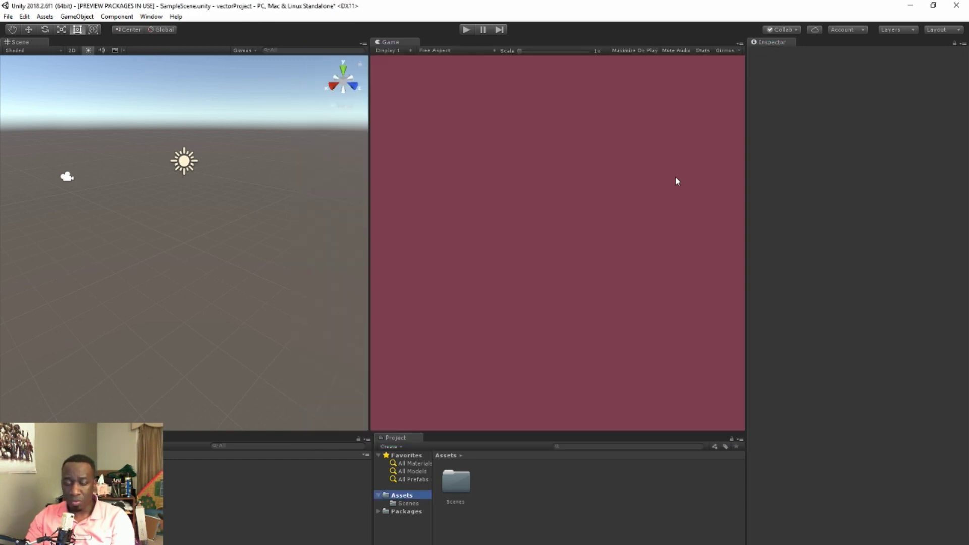
Check the Vector Graphics folder under Packages in the Project panel, then return to Assets
left_click(403, 513)
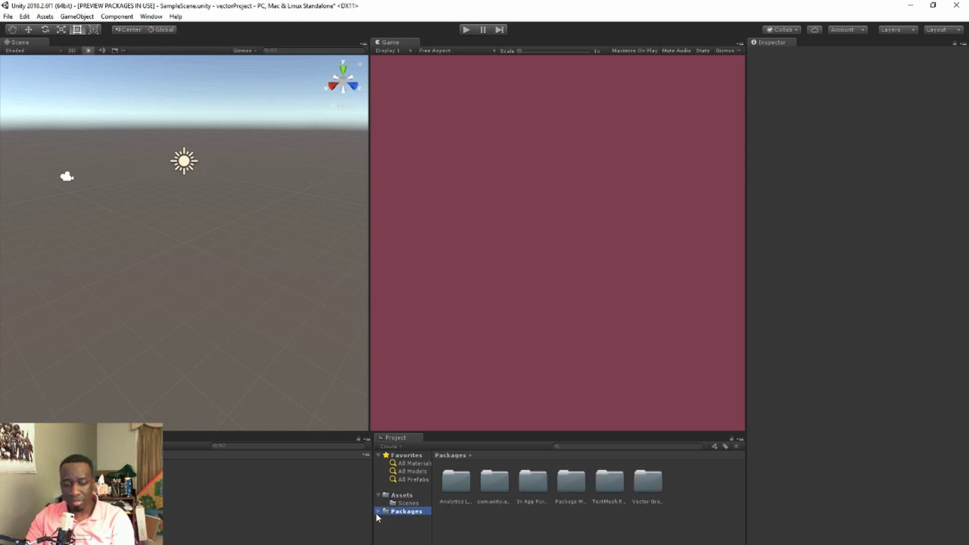
left_click(378, 512)
left_click(653, 483)
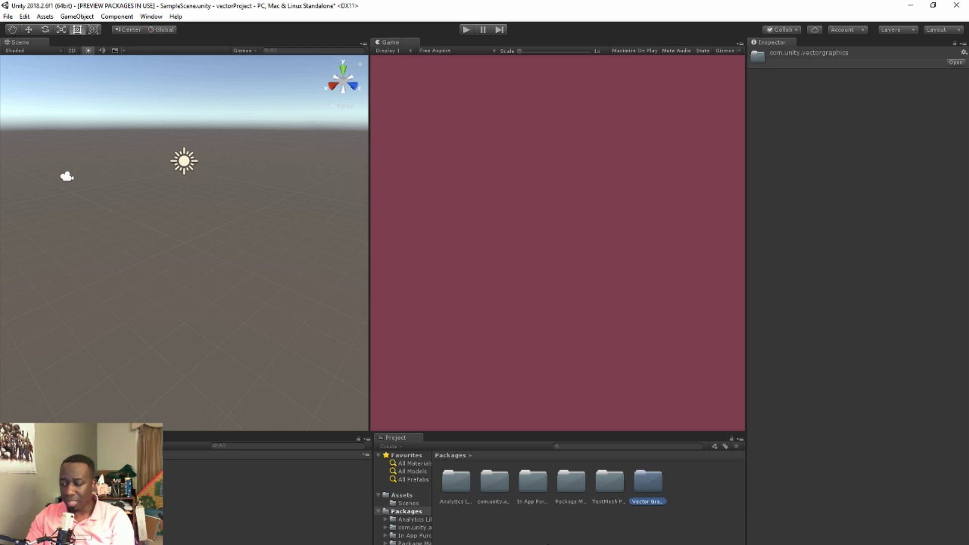
left_click(377, 512)
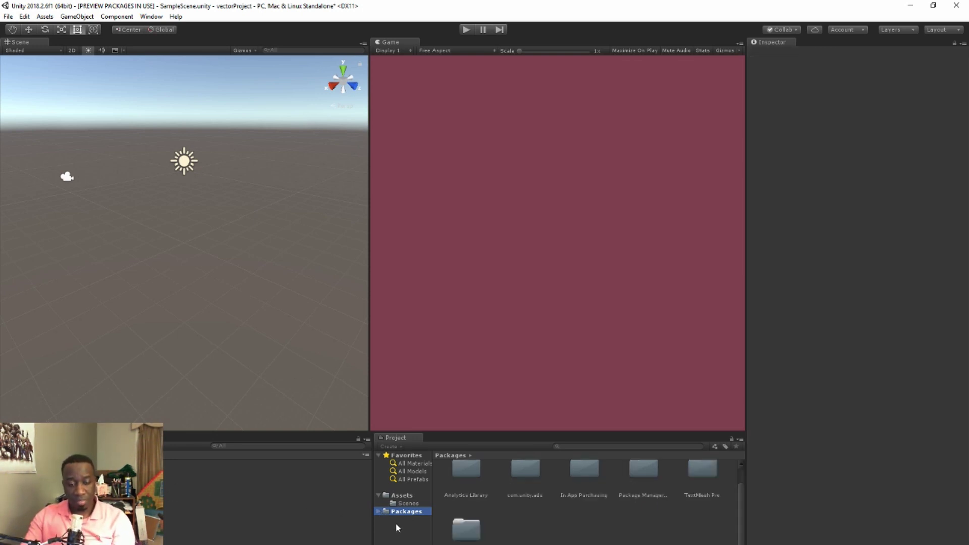
left_click(402, 496)
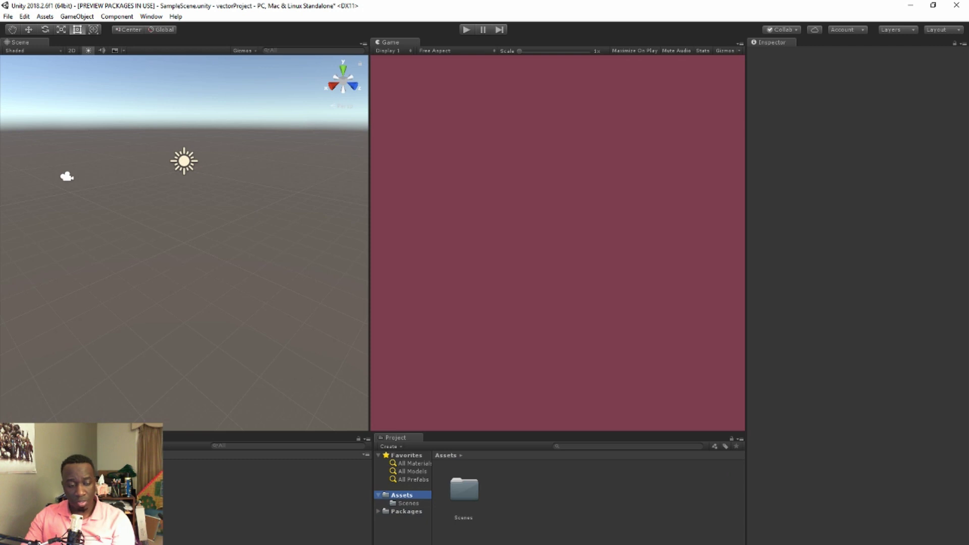
key("alt+Tab")
Copy vectorTest.svg into Assets and drop the vectorTest sprite into the scene in 2D view
left_click_drag(378, 454, 630, 527)
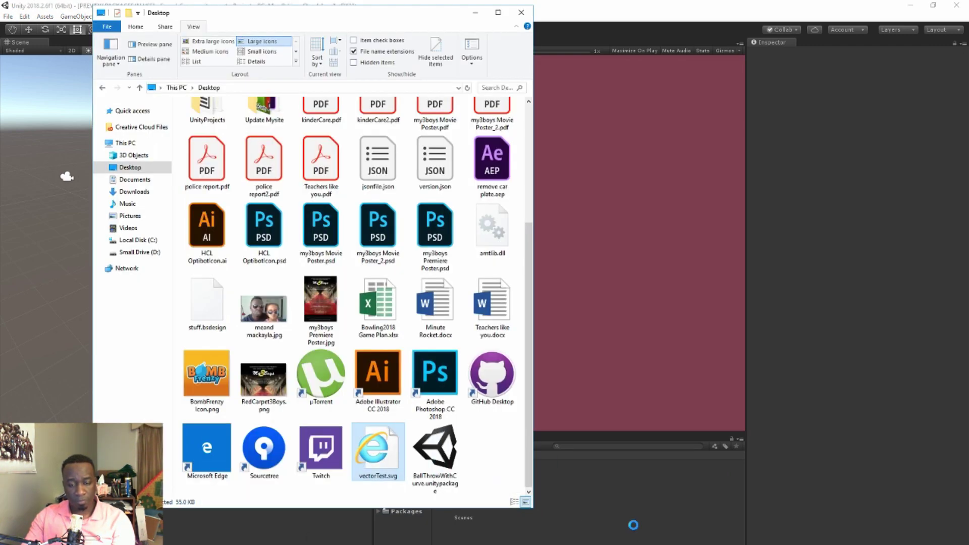
left_click(521, 14)
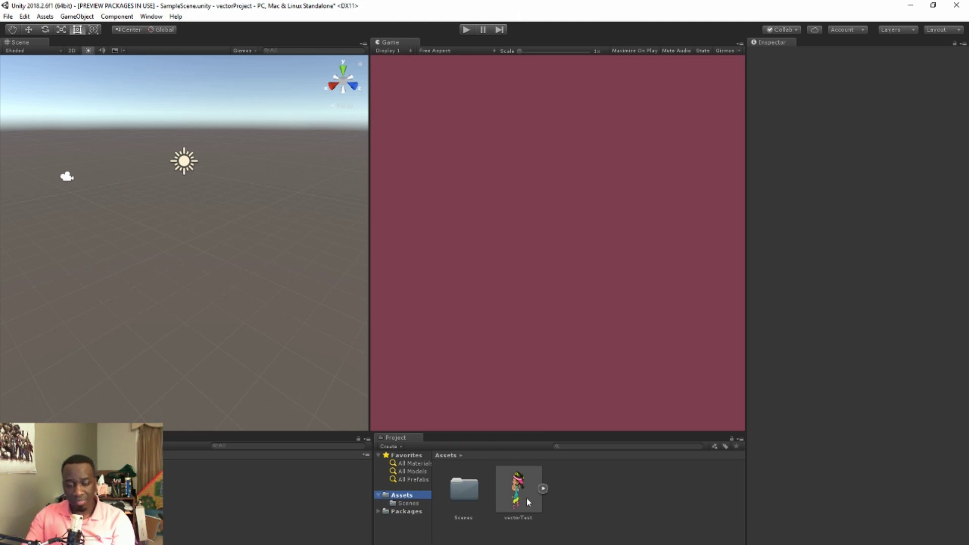
left_click_drag(527, 490, 241, 318)
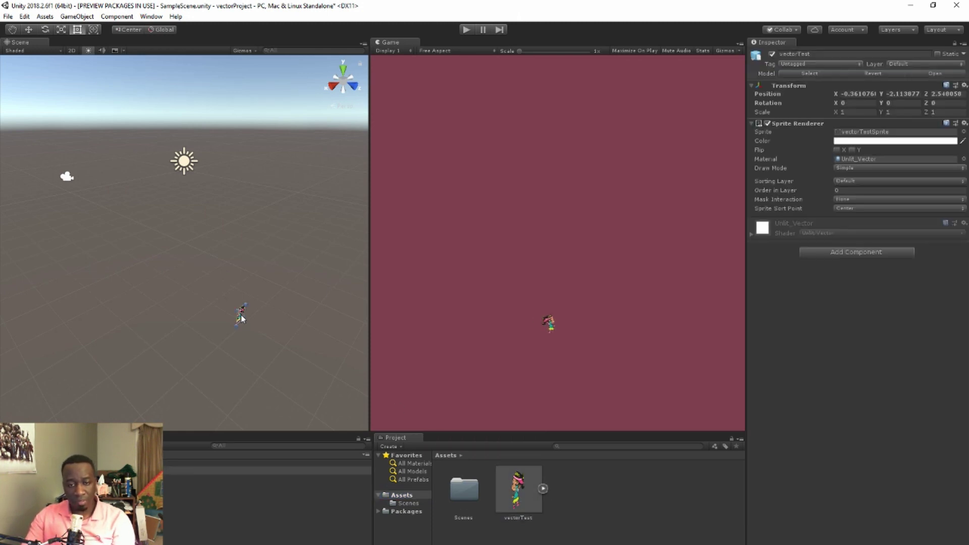
left_click(71, 50)
Frame the vectorTest sprite, scale it up and move it higher in the scene
key("f")
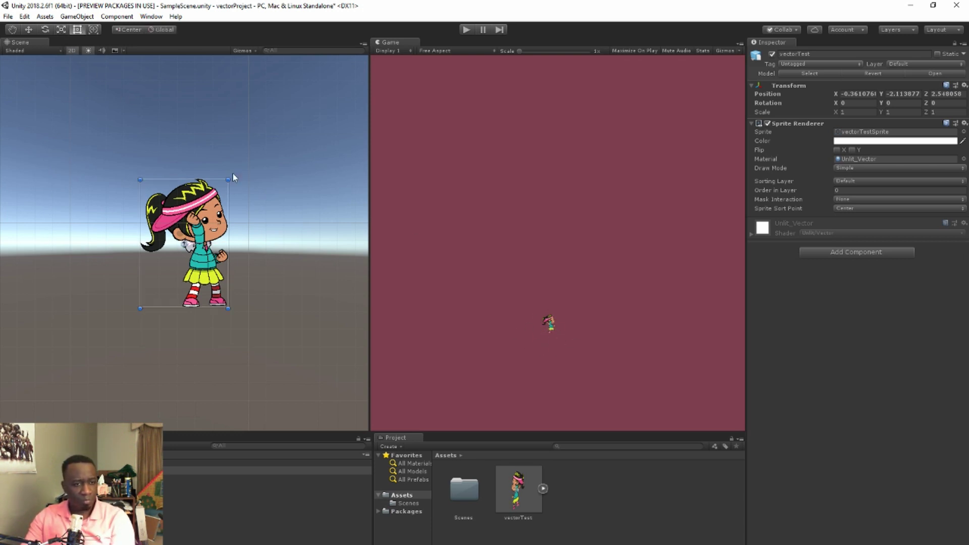
left_click_drag(228, 309, 245, 235)
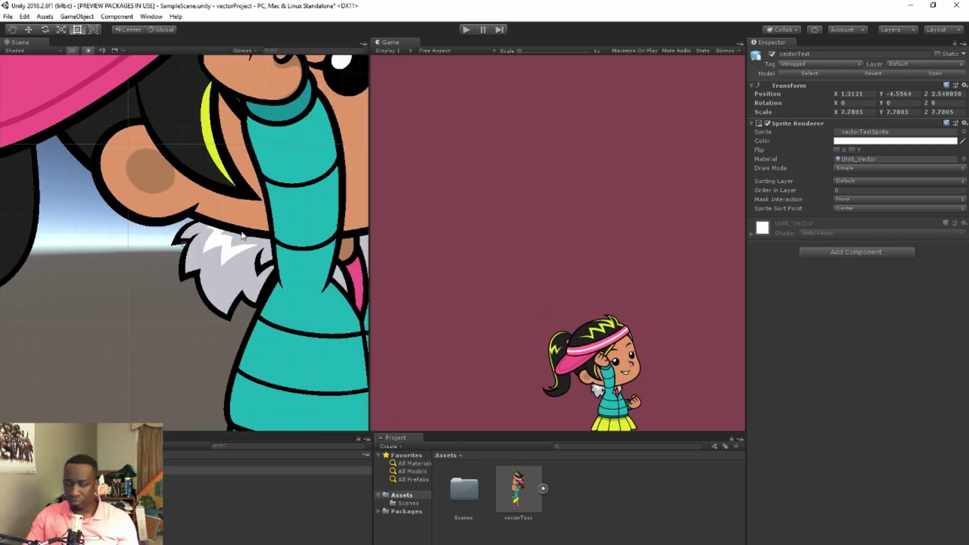
scroll(292, 241, "down", 10)
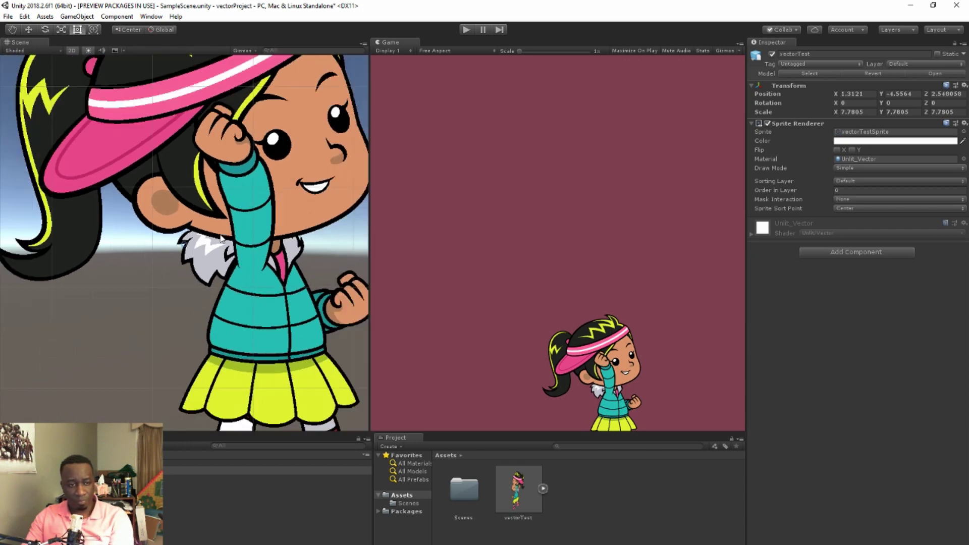
left_click(29, 29)
left_click_drag(186, 222, 186, 126)
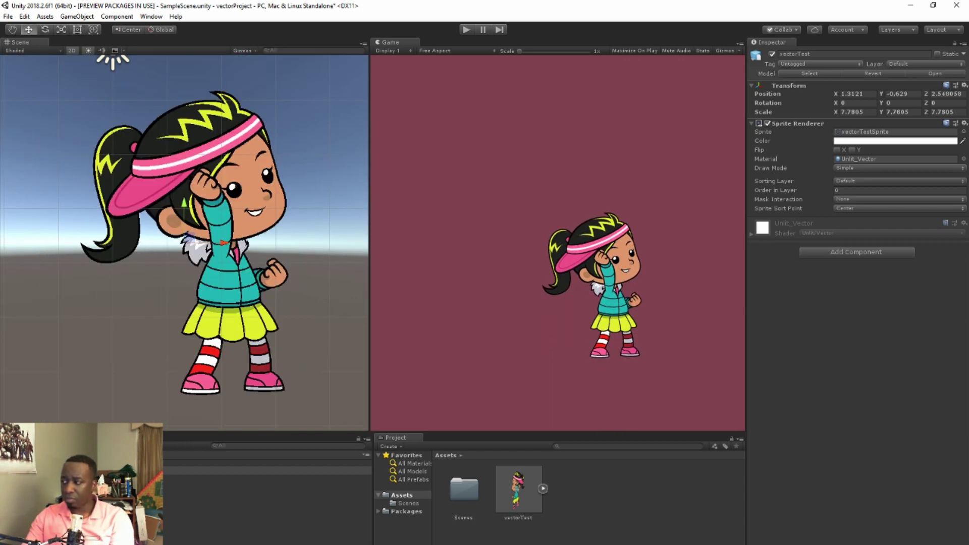
Set the sprite's Transform Position X, Y and Z all to 0 in the Inspector
left_click(858, 93)
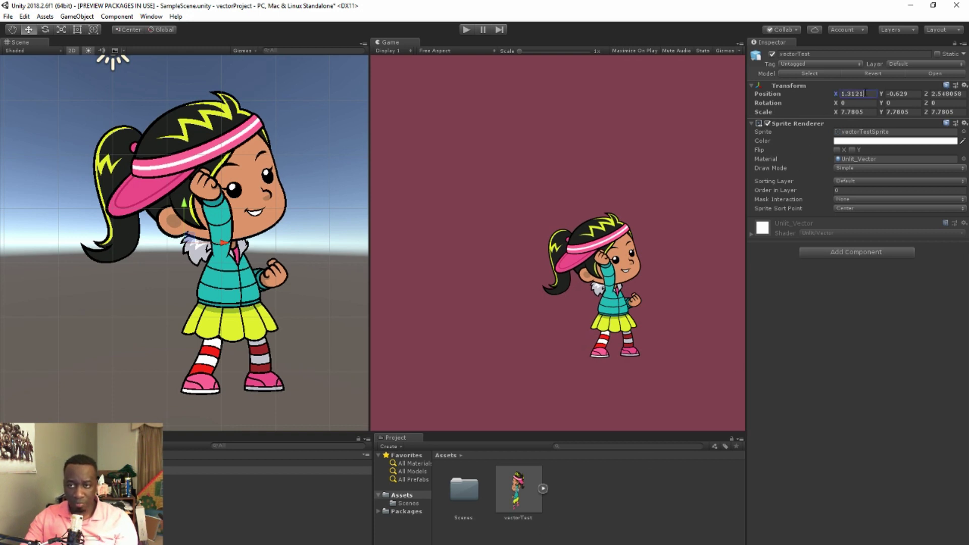
left_click_drag(866, 94, 791, 93)
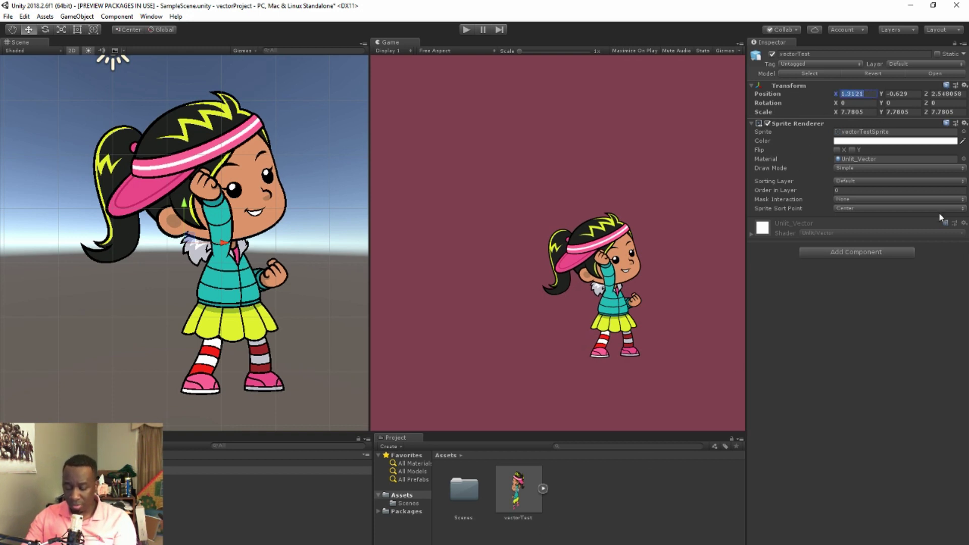
type("0")
key("Tab")
type("0")
key("Tab")
type("0")
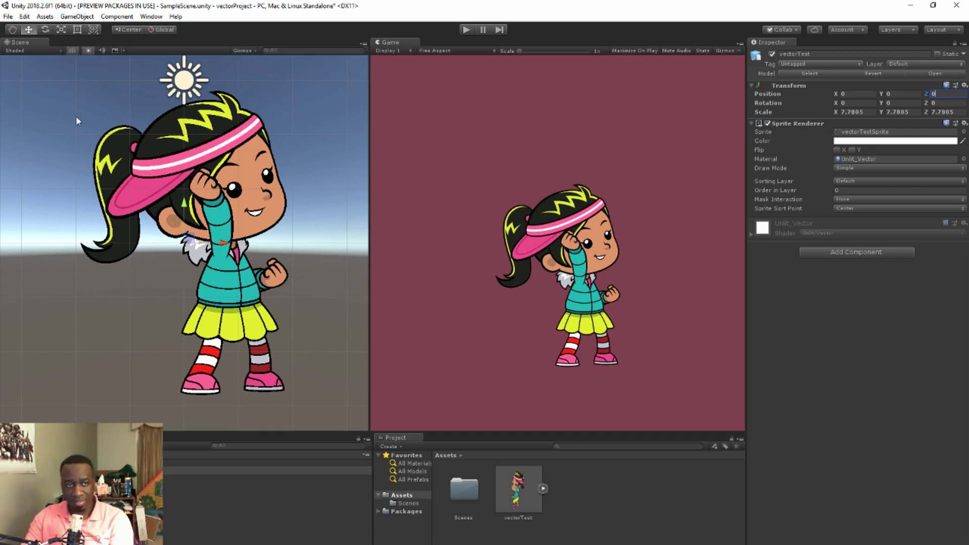
left_click(77, 29)
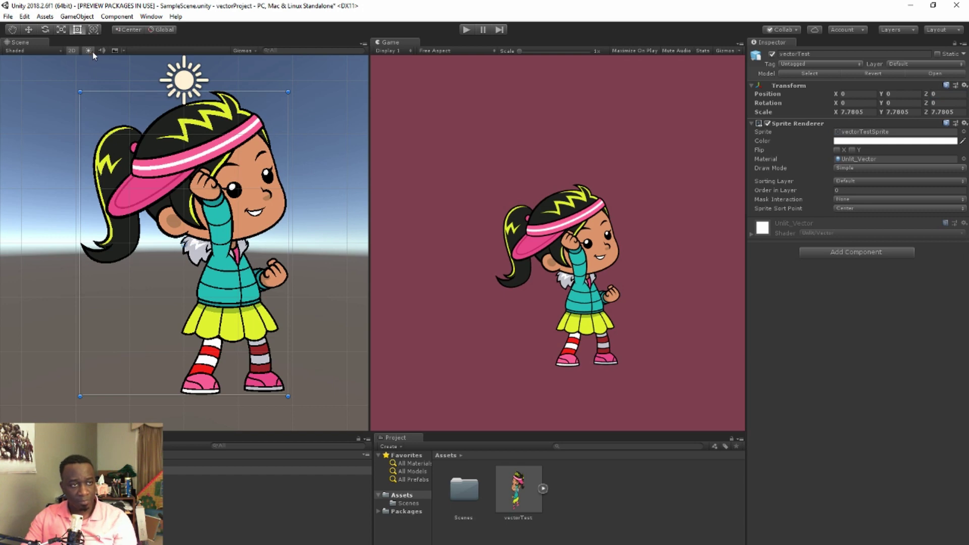
left_click(61, 30)
Uniformly enlarge the girl sprite to a scale of 34.9749
left_click_drag(183, 244, 340, 151)
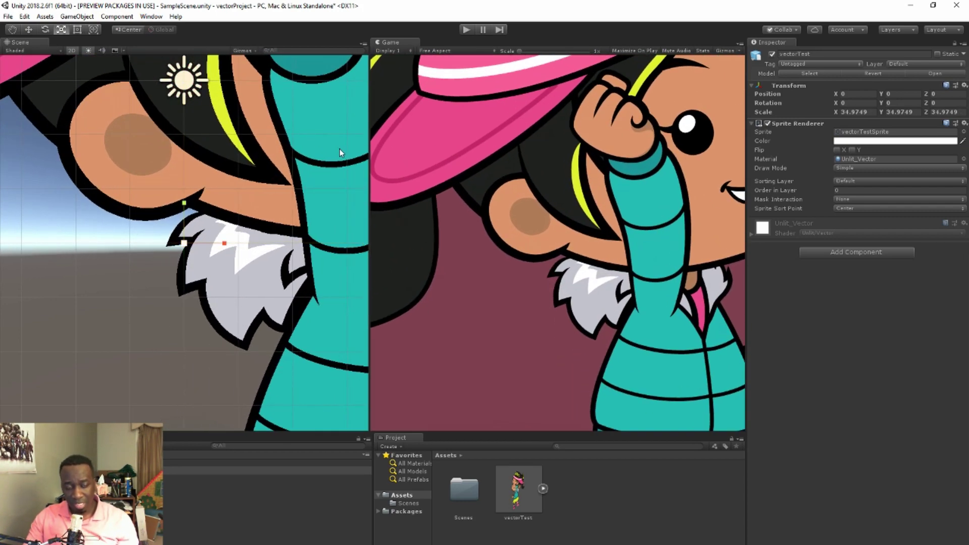